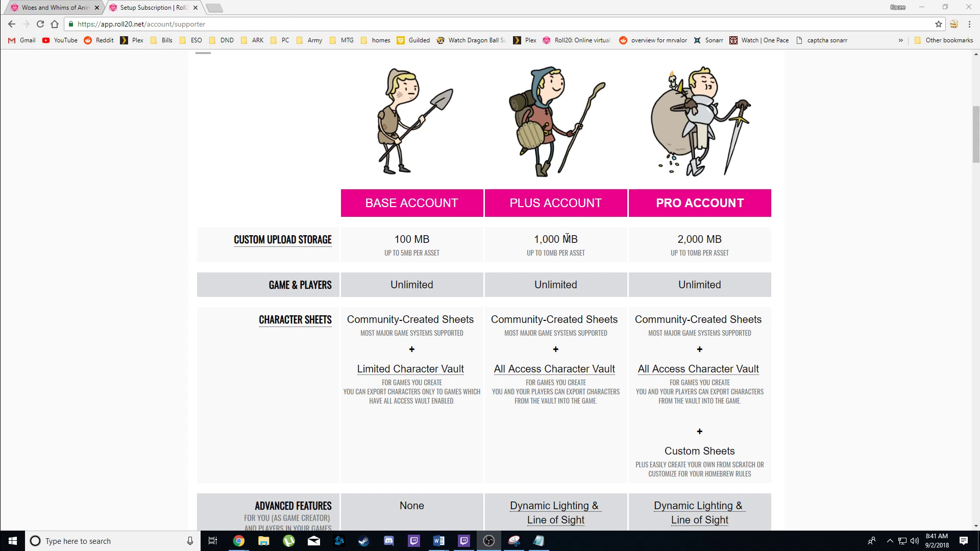
Step: Compare the storage, character sheet and advanced features of the Base, Plus and Pro accounts on the subscription page
scroll(563, 250, "down", 6)
scroll(563, 251, "up", 3)
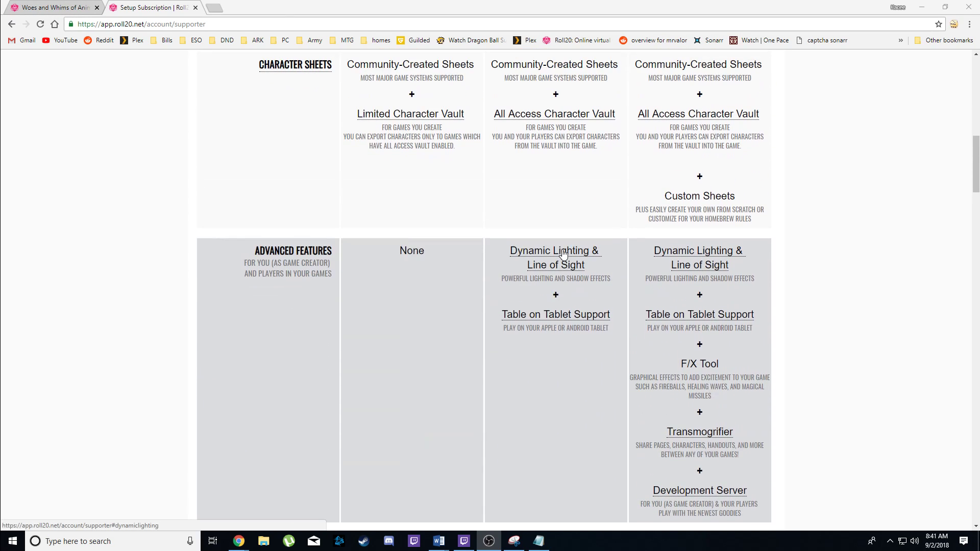
scroll(565, 251, "up", 2)
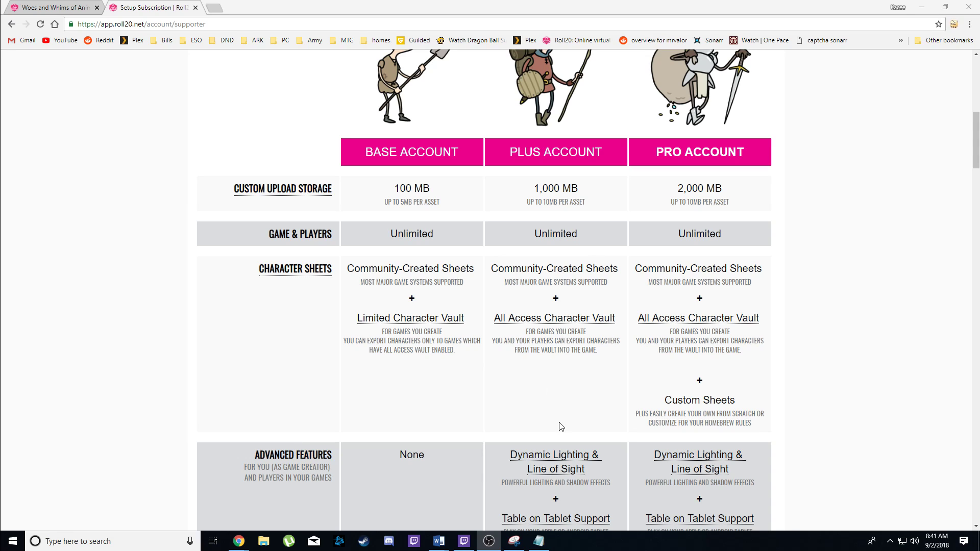
scroll(564, 408, "down", 5)
scroll(560, 424, "down", 2)
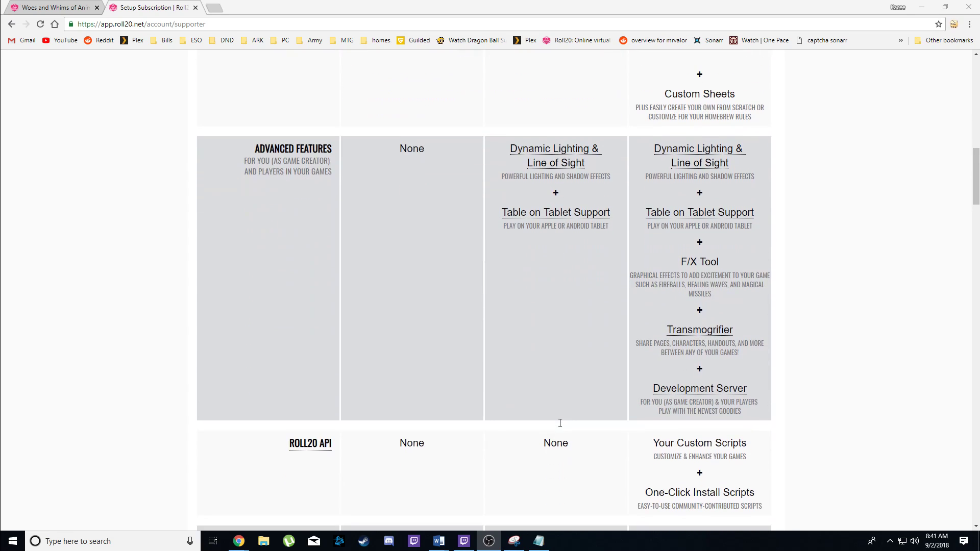
Step: Switch to the Woes and Whims of Animar game, collapse its sidebar and show the browser full screen
left_click(71, 7)
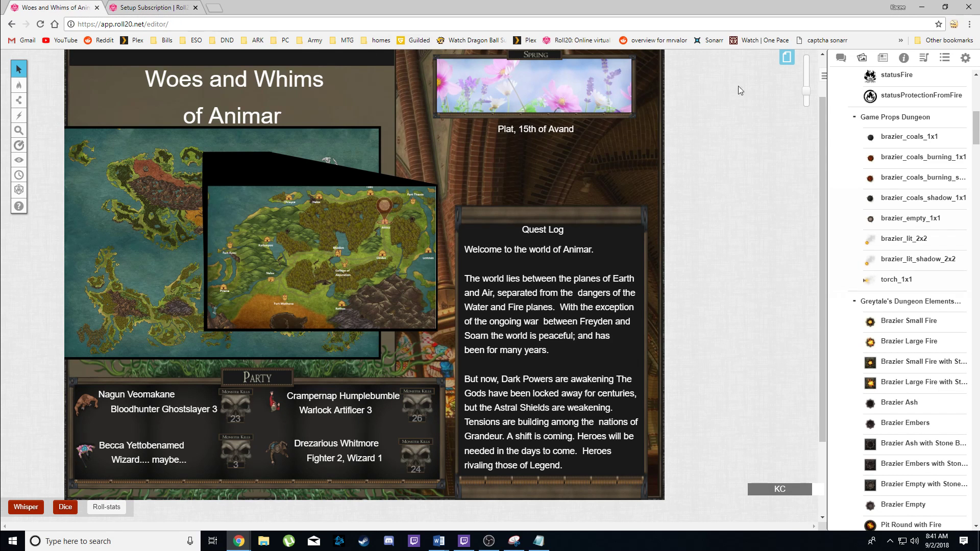
mouse_move(856, 97)
left_click(825, 80)
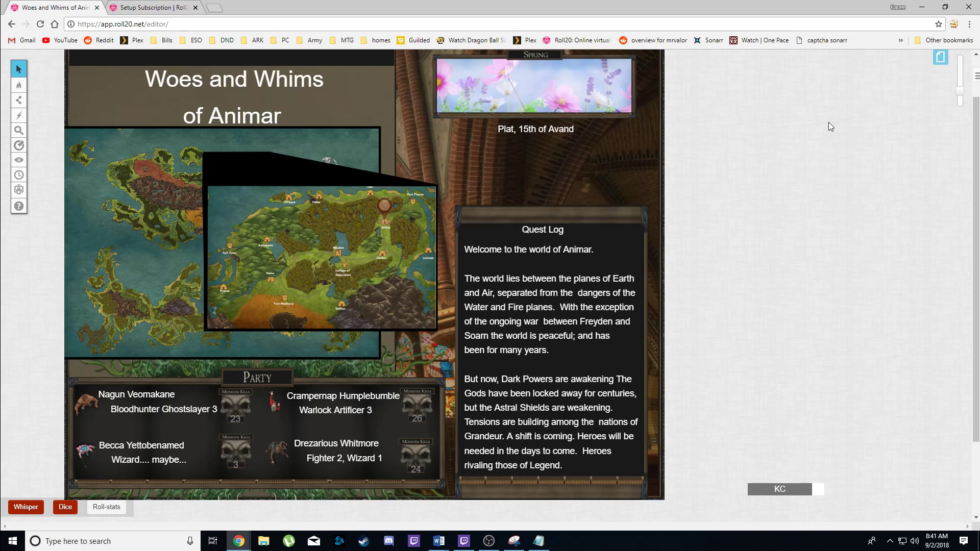
key("F11")
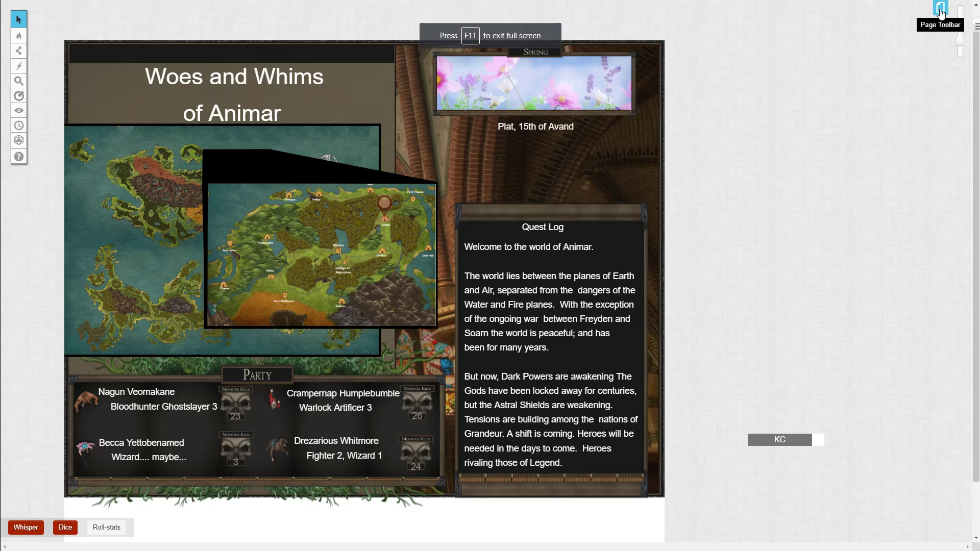
Step: Open the Lighting Town page and make Objects & Tokens the active layer
left_click(941, 12)
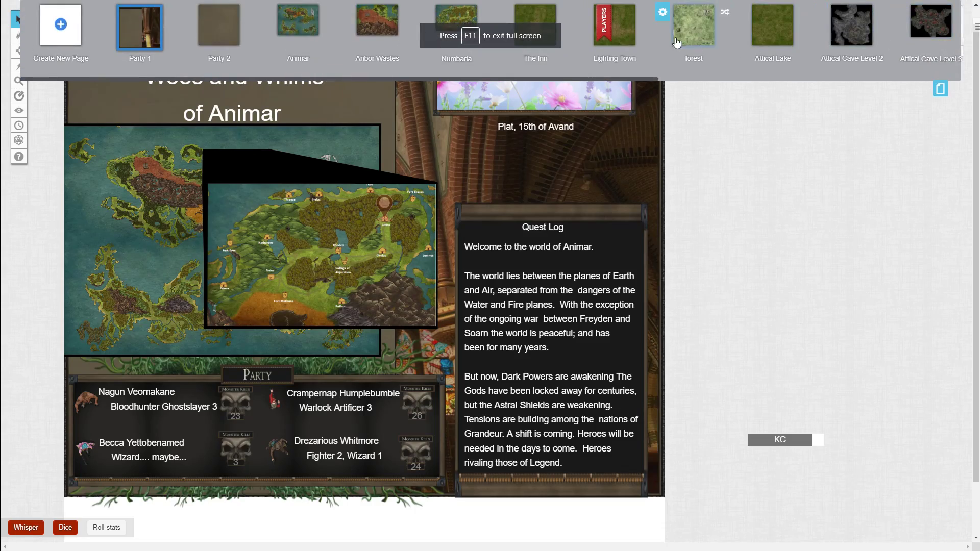
left_click(621, 39)
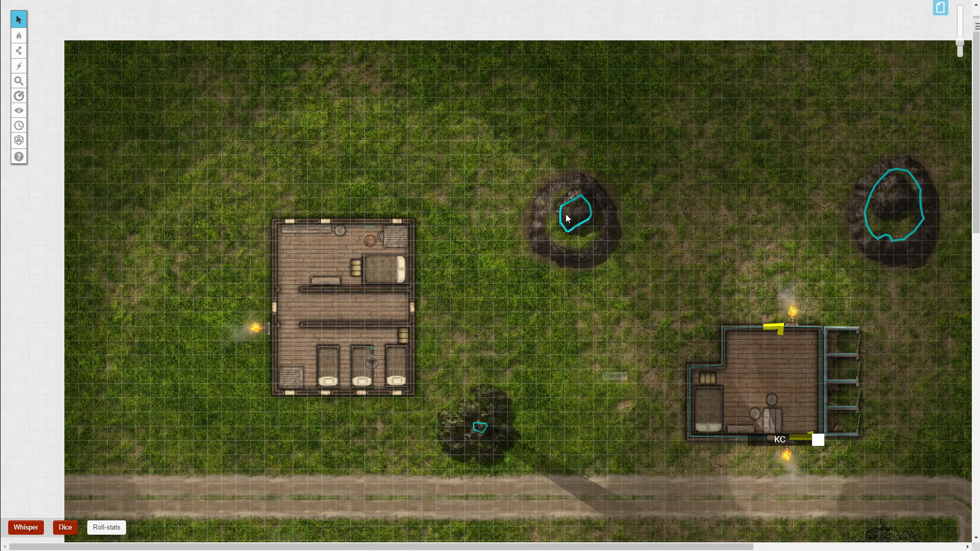
mouse_move(15, 45)
left_click_drag(286, 547, 346, 545)
scroll(281, 327, "down", 2)
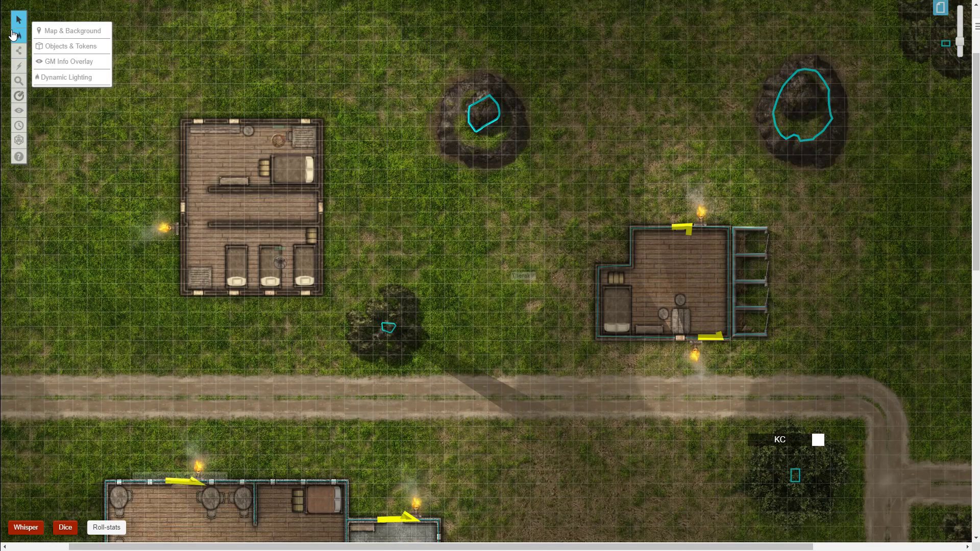
left_click(68, 47)
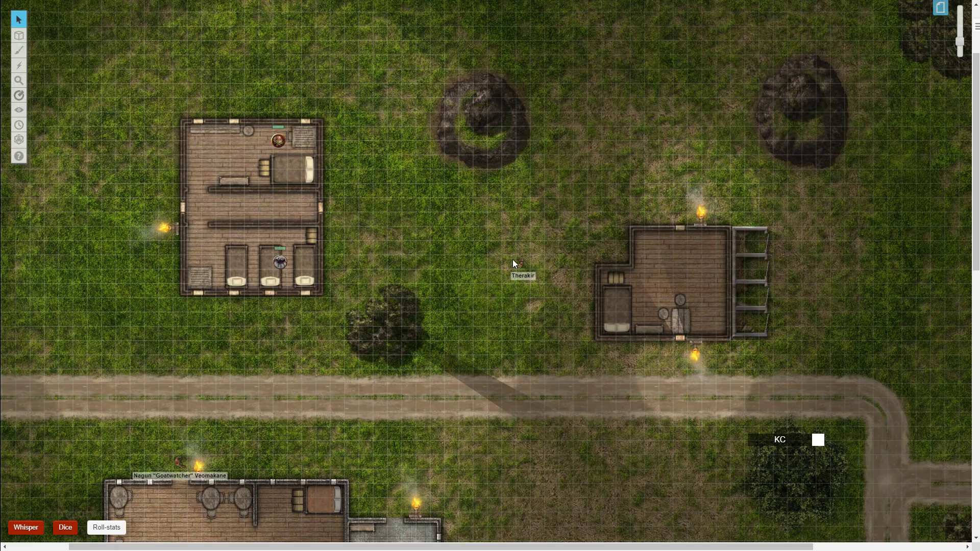
Step: Examine the Therakir token's basic and advanced settings, including its emitted light and sight, and save the dialog
scroll(513, 262, "up", 5)
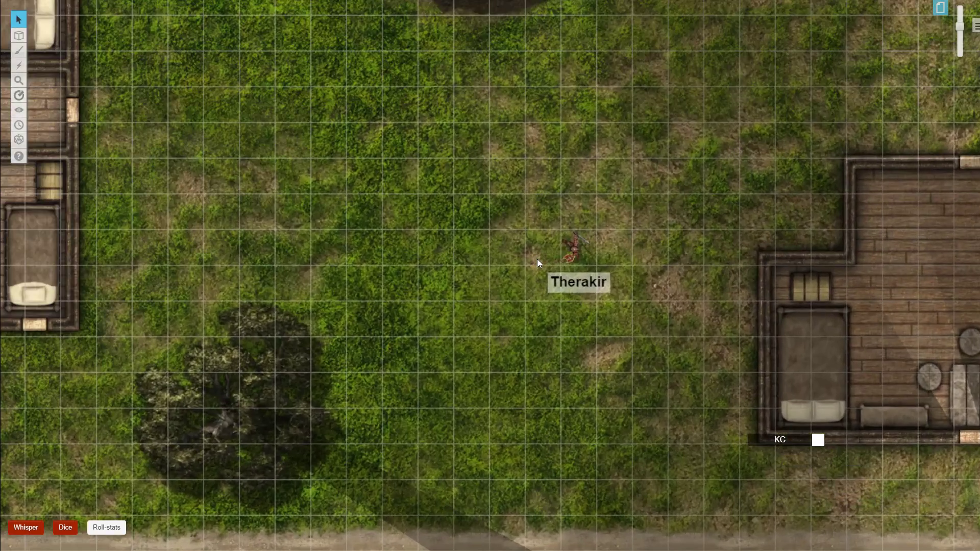
scroll(537, 261, "up", 1)
left_click(594, 244)
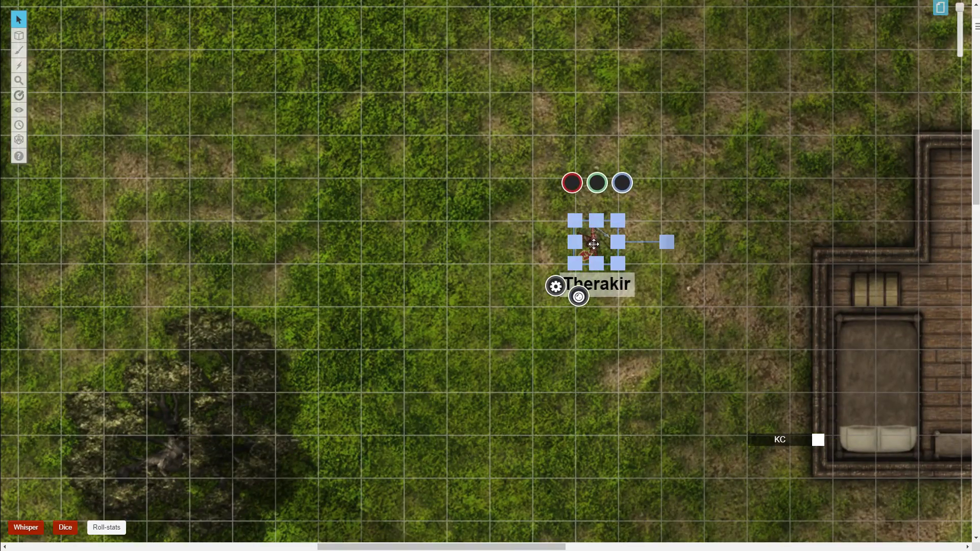
double_click(593, 244)
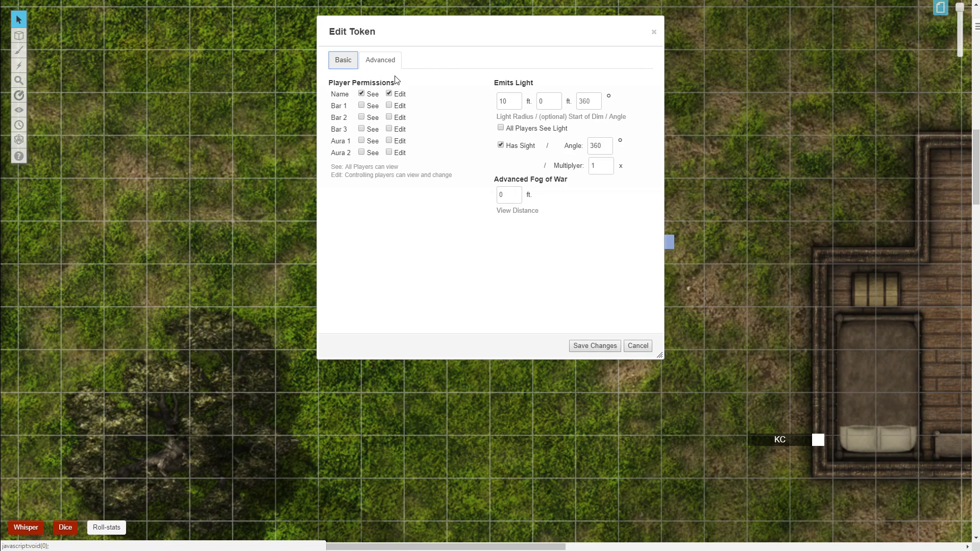
left_click(337, 59)
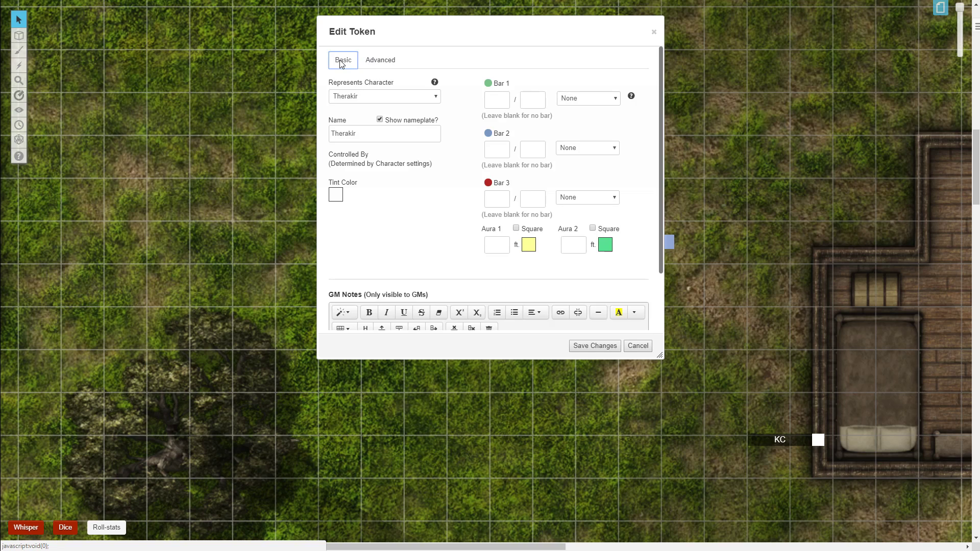
left_click(380, 60)
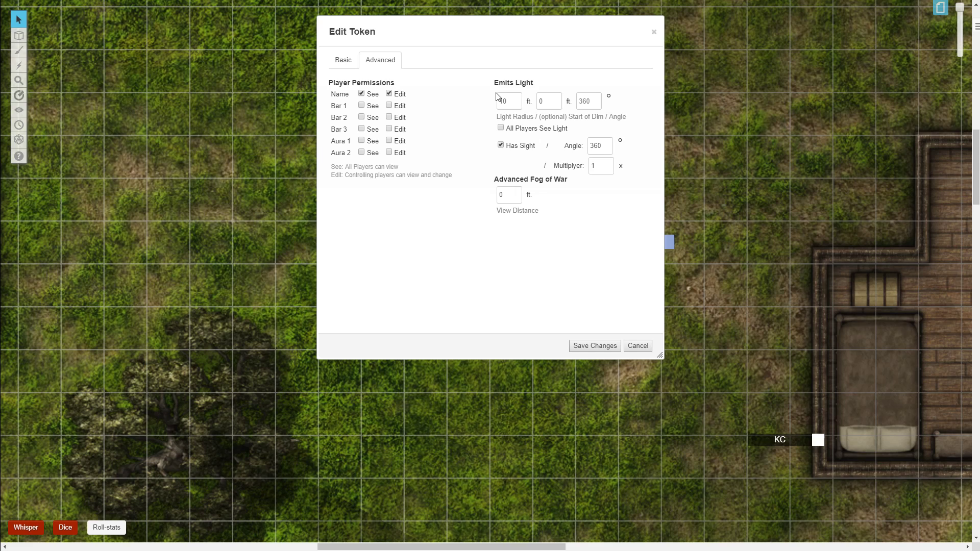
double_click(561, 101)
left_click(593, 355)
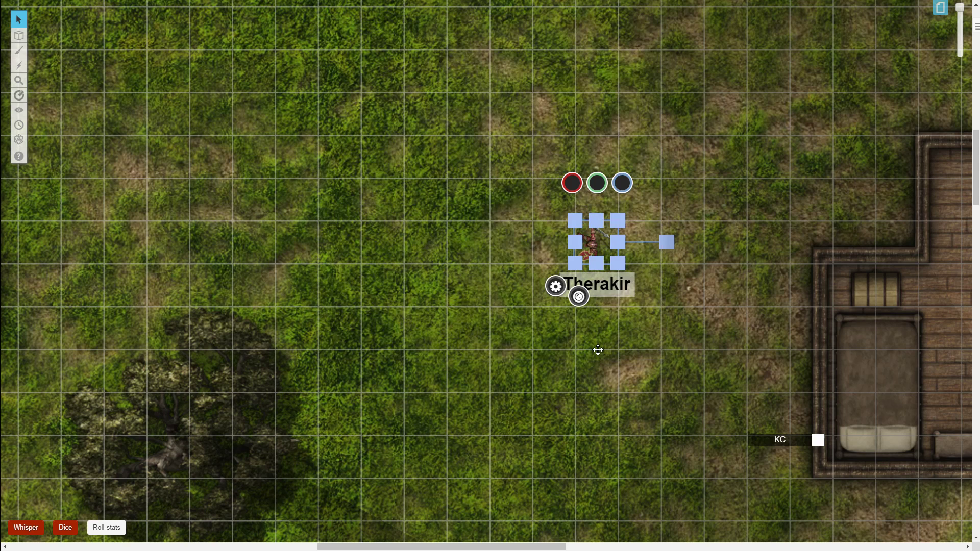
Step: Preview the Therakir token's line of sight and move it two squares up and two squares right, nearer the torch
left_click(522, 278)
left_click(589, 249)
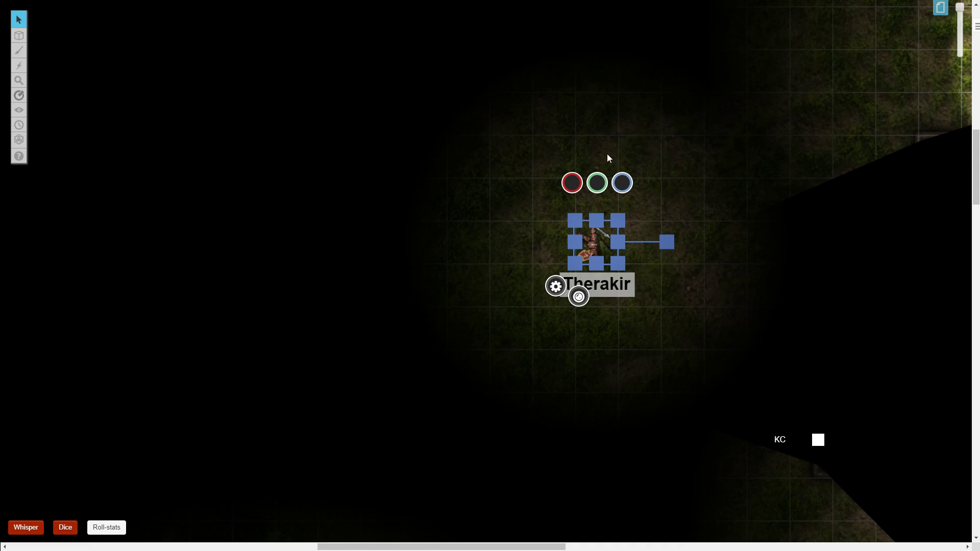
left_click_drag(595, 241, 683, 156)
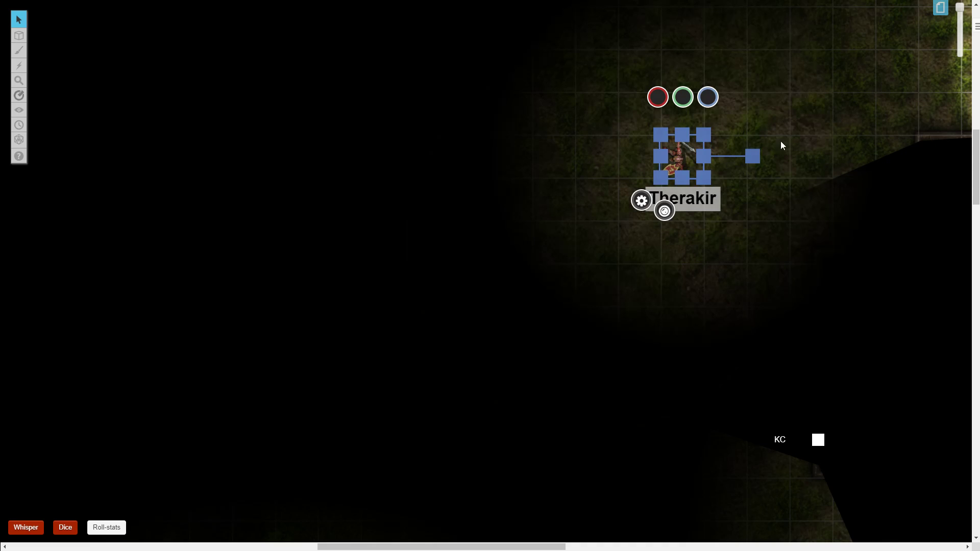
left_click_drag(779, 122, 656, 183)
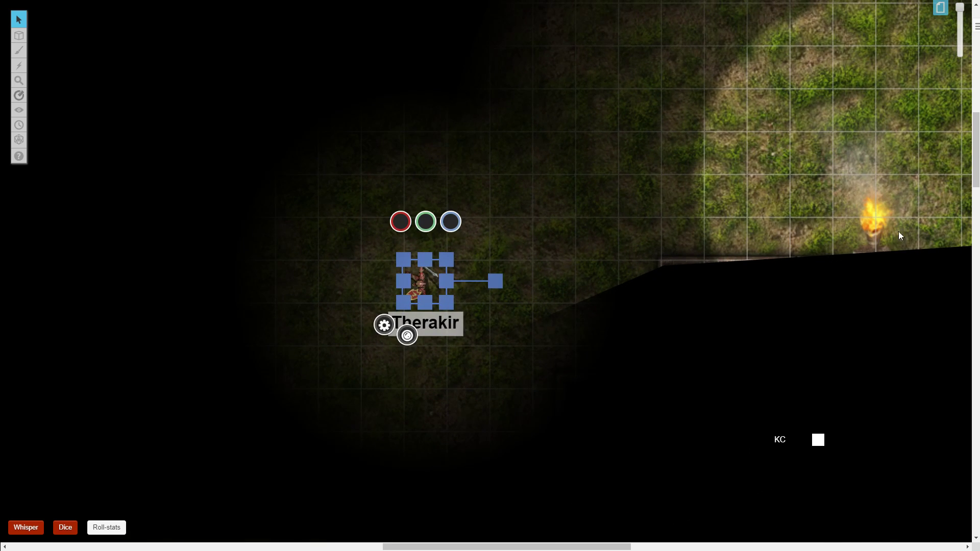
left_click(875, 218)
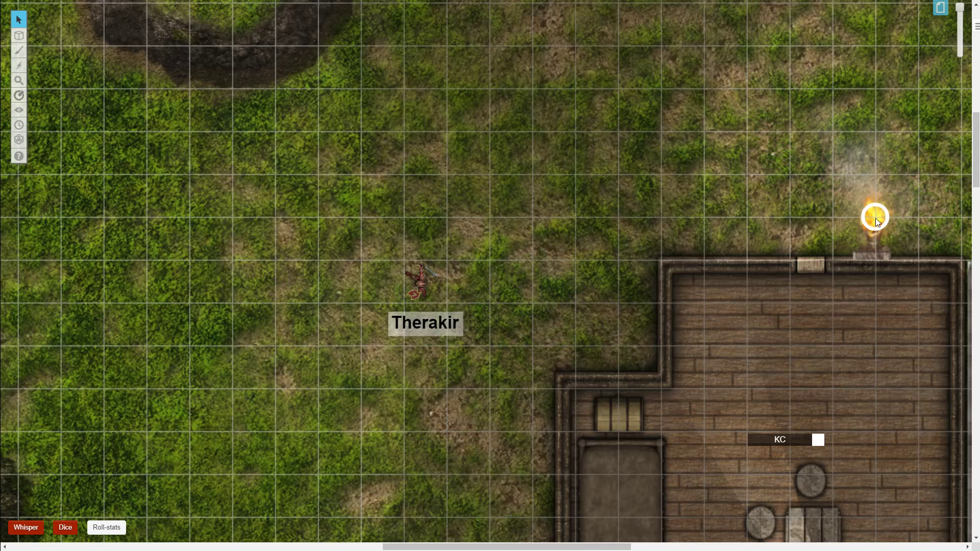
Step: Move the Therakir token west toward the house with three beds while previewing its line of sight
left_click(419, 288)
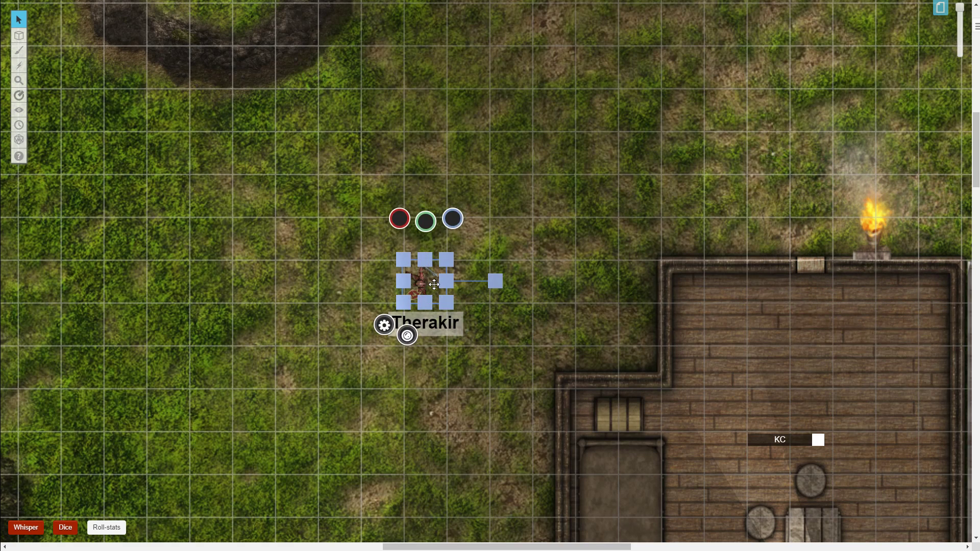
left_click_drag(434, 284, 460, 283)
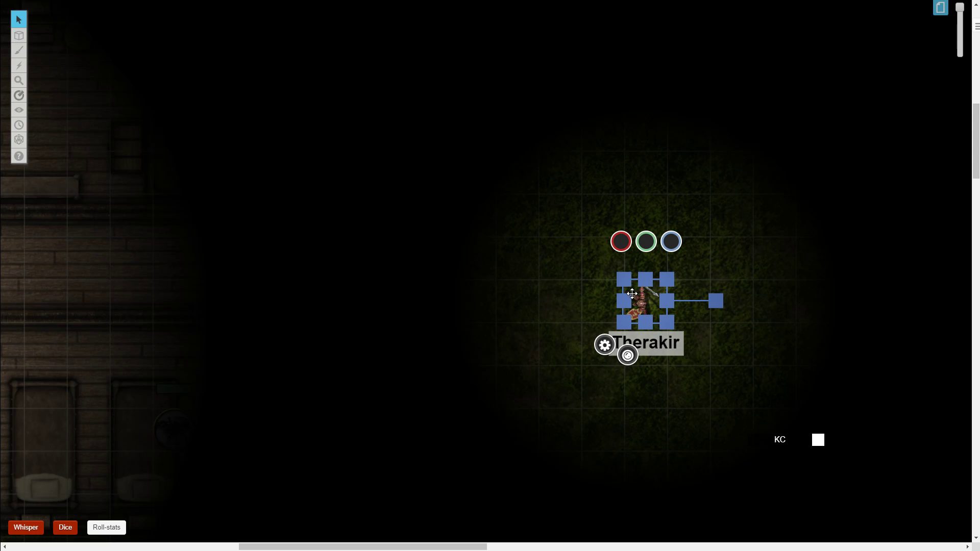
left_click(546, 334)
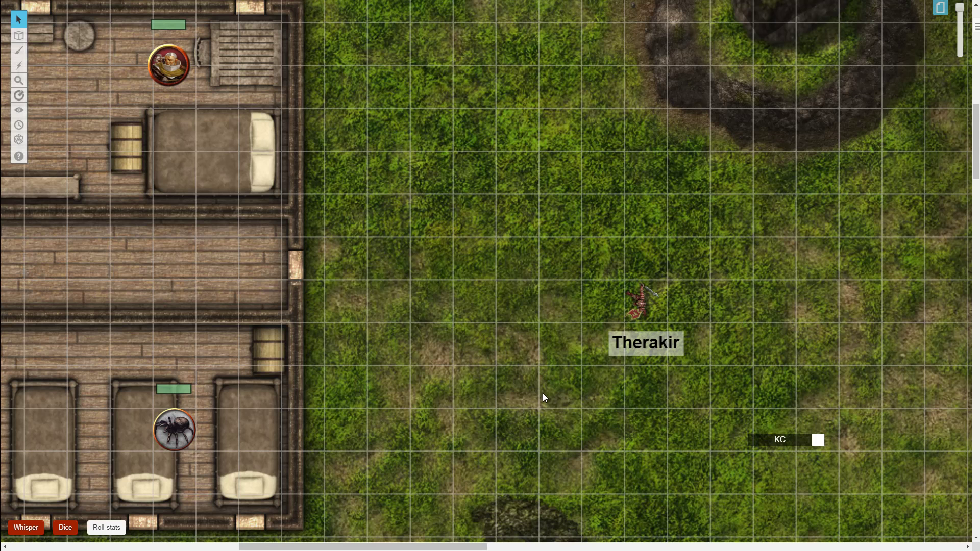
Step: Move the Nagun "Goatwatcher" Veomakane token onto the grass east of the torch outside the building south of the road
scroll(543, 393, "down", 1)
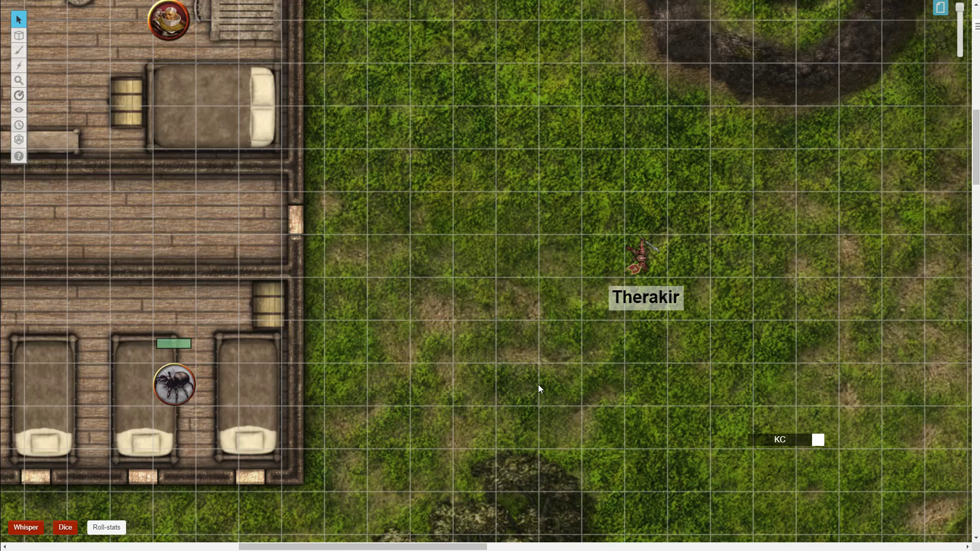
scroll(538, 384, "down", 5)
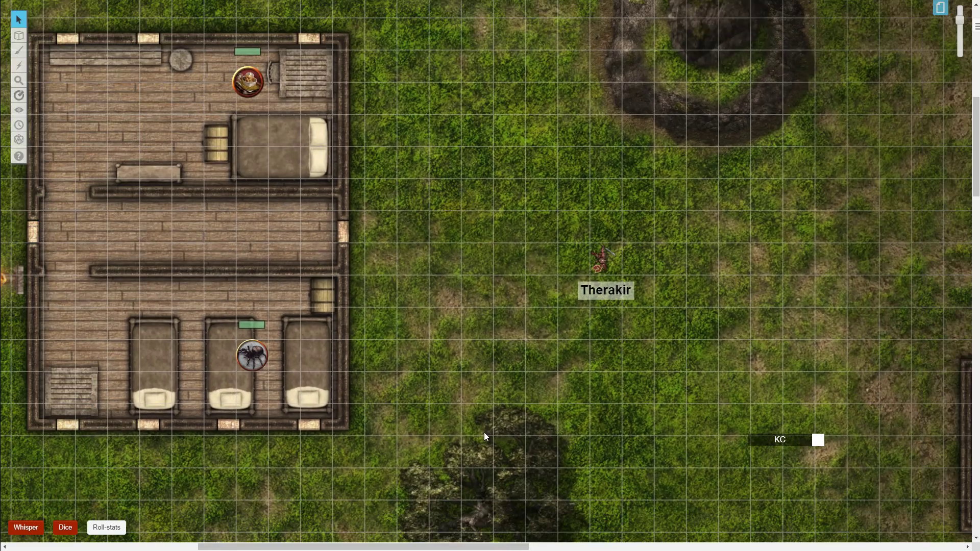
mouse_move(484, 433)
left_mouse_down()
mouse_move(515, 411)
mouse_move(561, 266)
mouse_move(631, 153)
left_mouse_up()
left_click_drag(480, 434, 516, 191)
scroll(446, 324, "down", 1)
left_click_drag(204, 278, 395, 245)
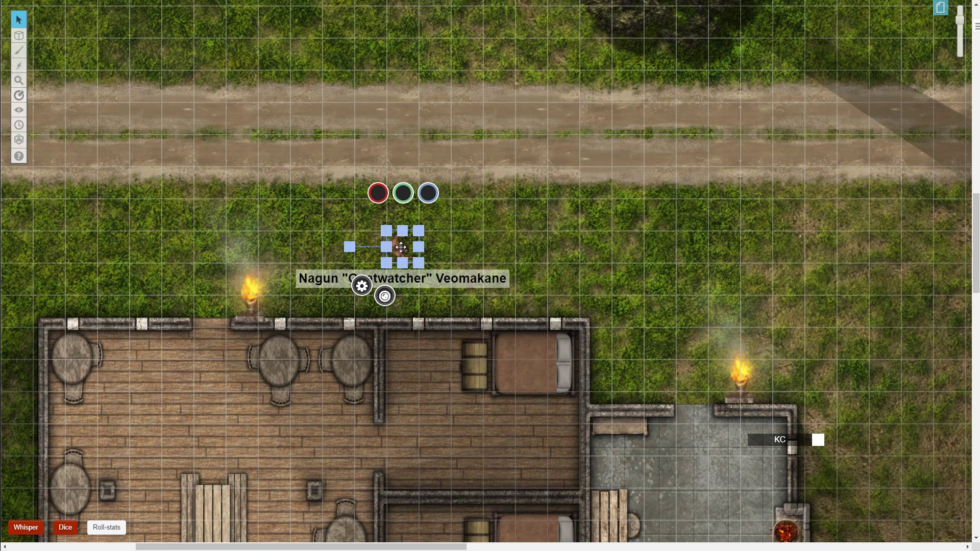
Step: Examine the Nagun token's basic settings and its advanced light and sight settings, and save the dialog
double_click(401, 247)
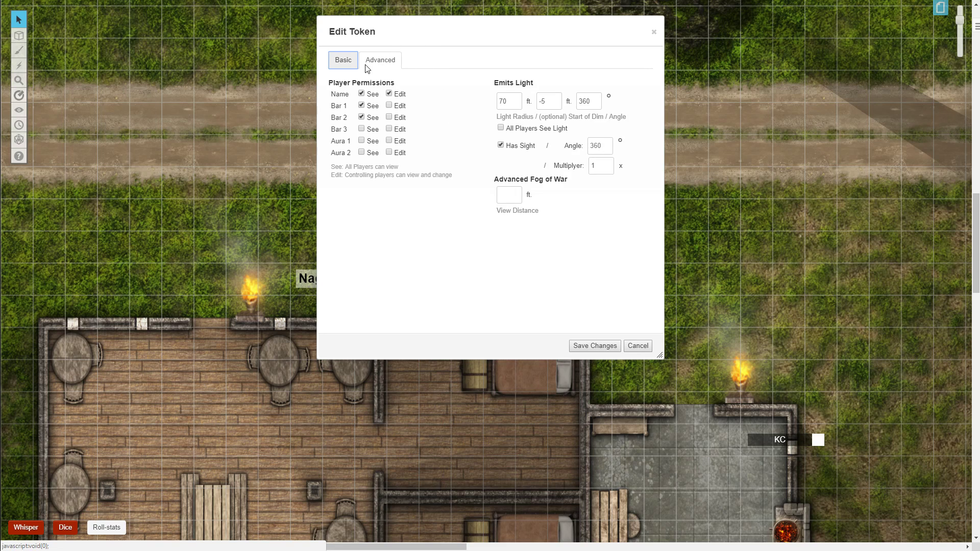
left_click(342, 61)
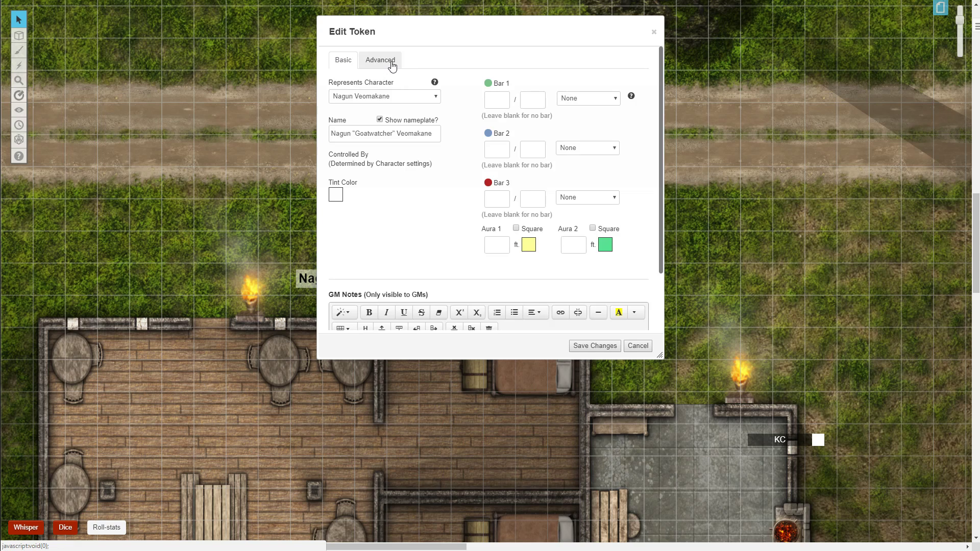
left_click(392, 64)
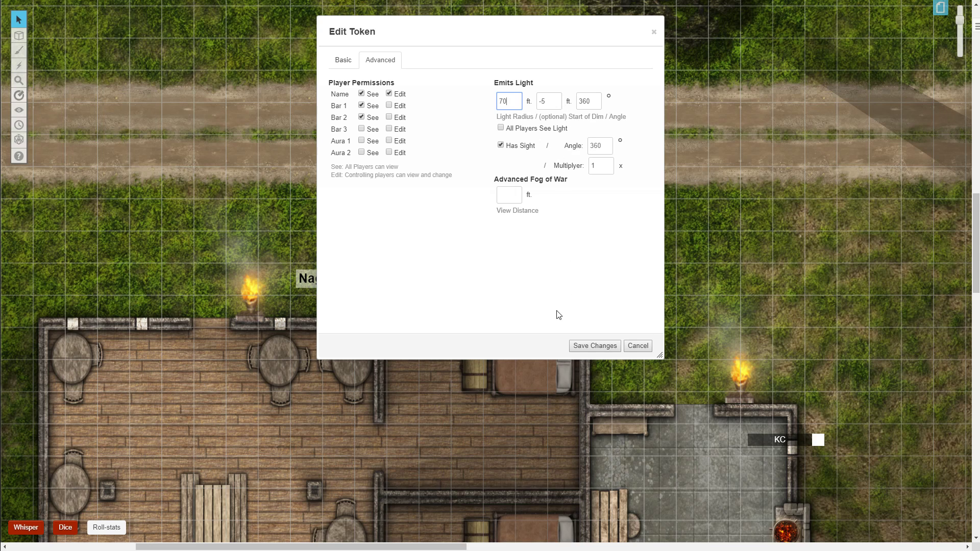
left_click(592, 345)
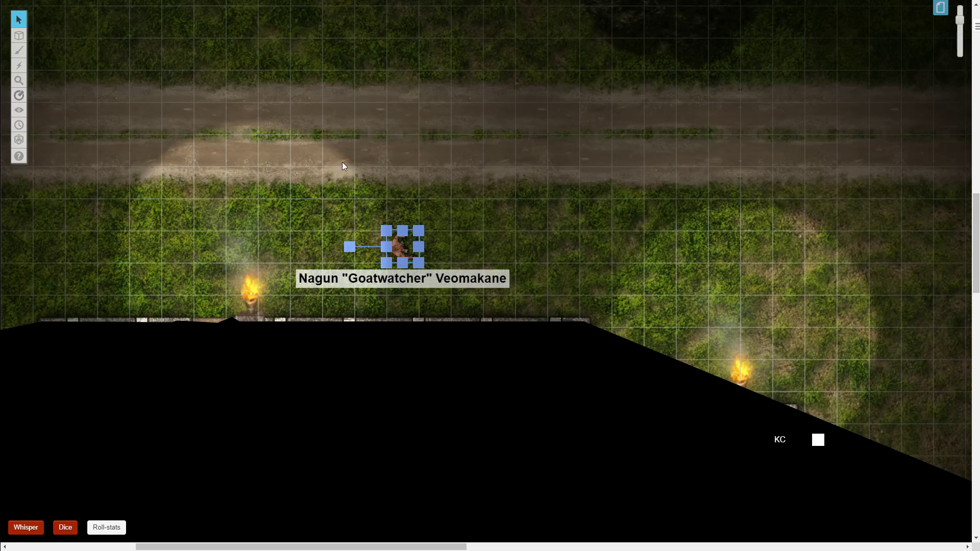
Step: Move the Nagun token east past the second torch into the dark field while previewing its line of sight
left_click_drag(401, 240, 817, 119)
left_click_drag(799, 190, 657, 187)
left_click_drag(420, 141, 580, 269)
left_click_drag(629, 356, 534, 268)
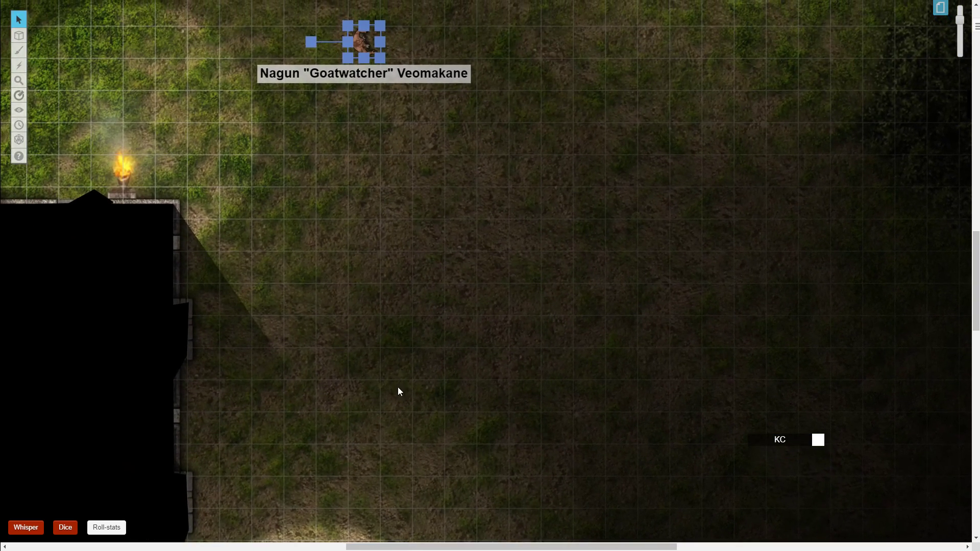
left_click_drag(359, 45, 458, 203)
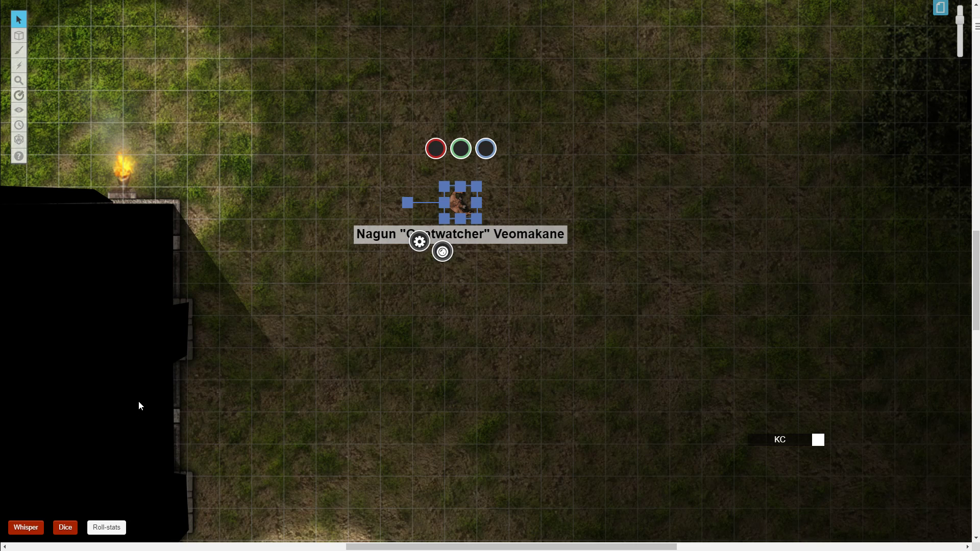
Step: Bring the Nagun token back to the grass just northeast of the second torch and deselect it
left_click_drag(446, 201, 189, 104)
left_click_drag(255, 210, 344, 277)
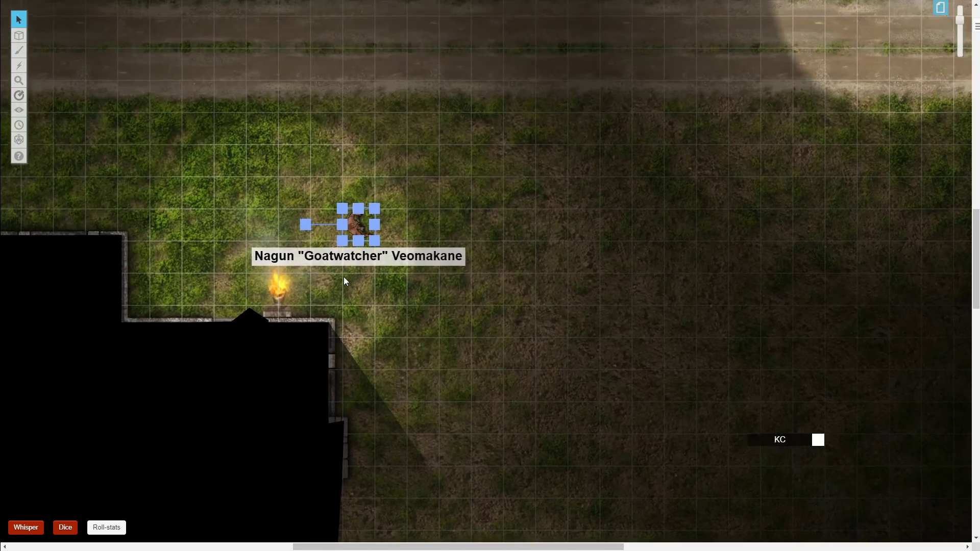
left_click(444, 180)
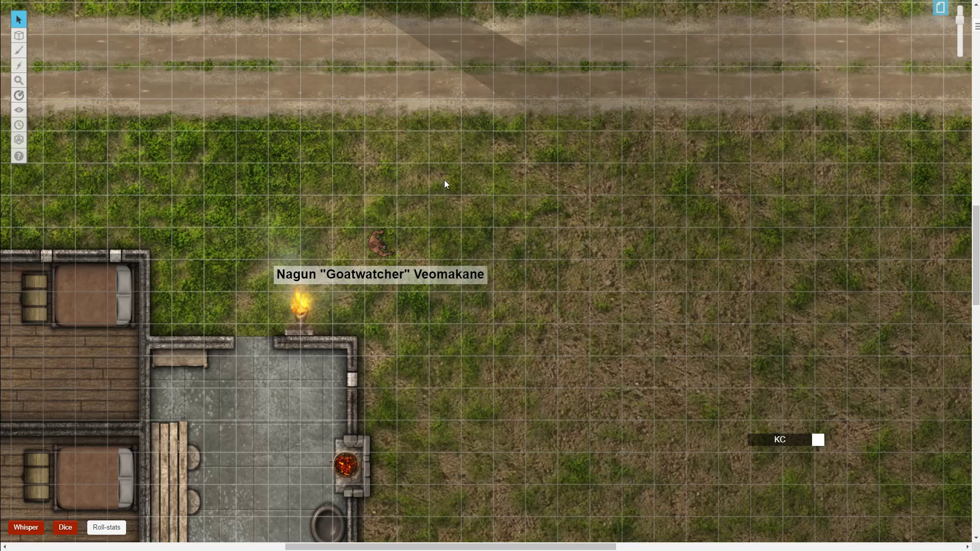
Step: Examine the fog of war and dynamic lighting options in the Lighting Town page settings, and save the dialog
left_click(942, 10)
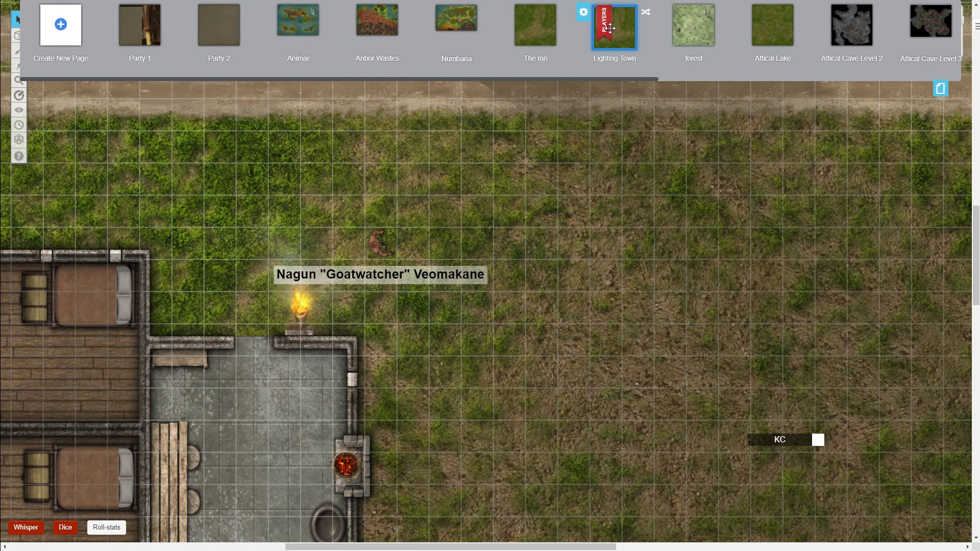
left_click(583, 15)
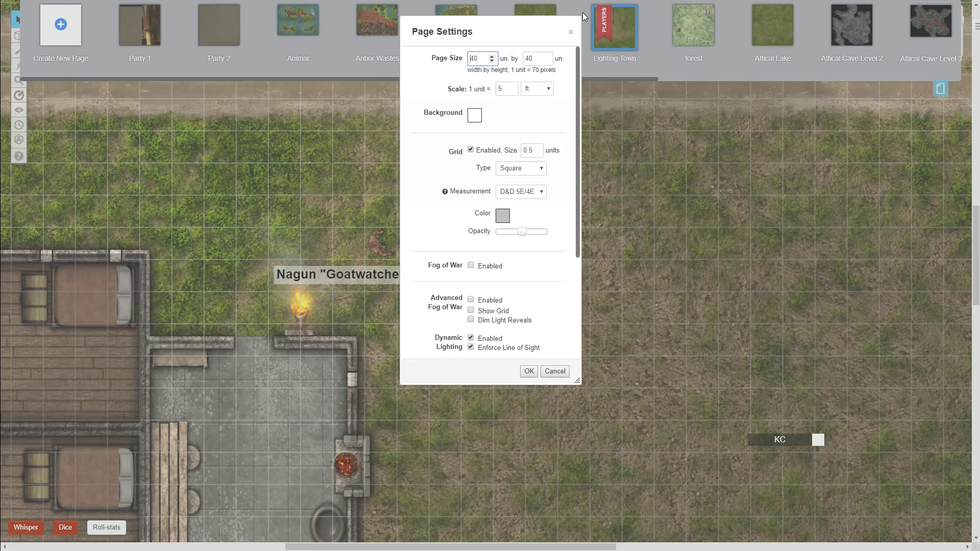
scroll(424, 87, "down", 2)
scroll(426, 92, "down", 3)
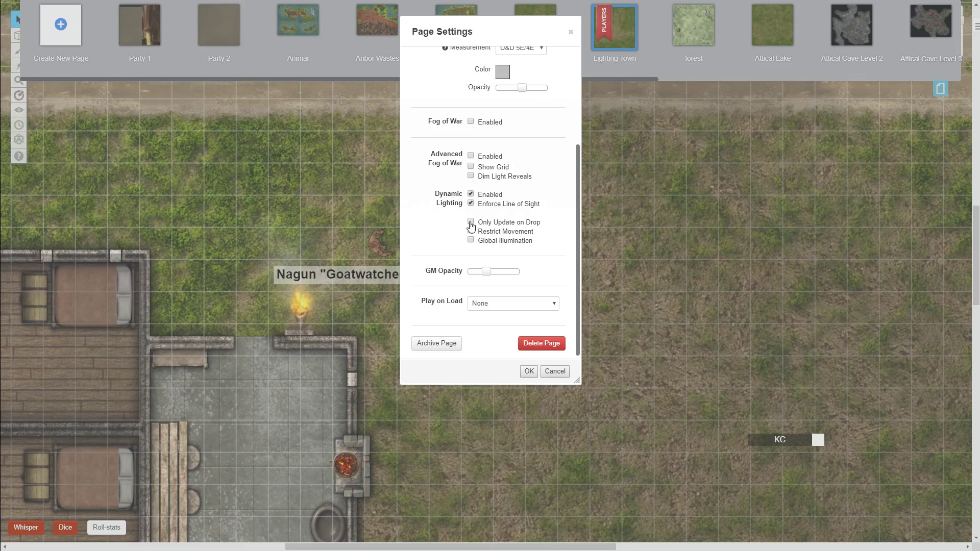
left_click(529, 372)
Step: Preview the Therakir token's line of sight in the field north of the road and move the token one square east
scroll(545, 256, "up", 8)
scroll(576, 348, "up", 2)
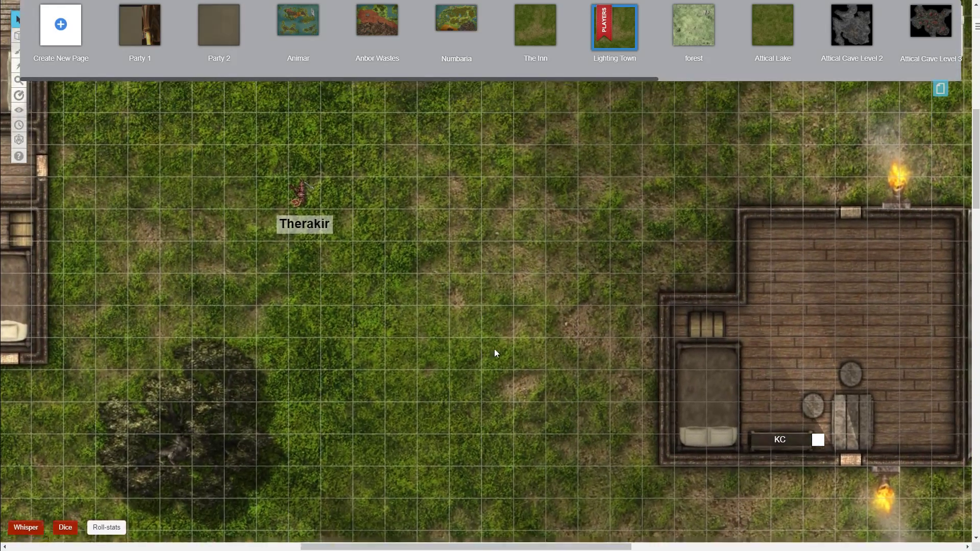
left_click(301, 224)
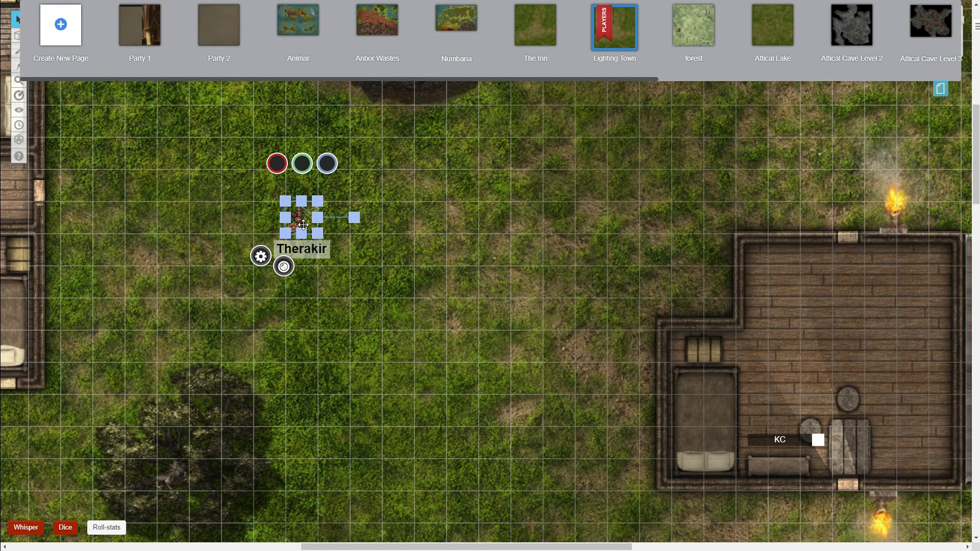
key("ctrl+l")
left_click_drag(294, 218, 325, 219)
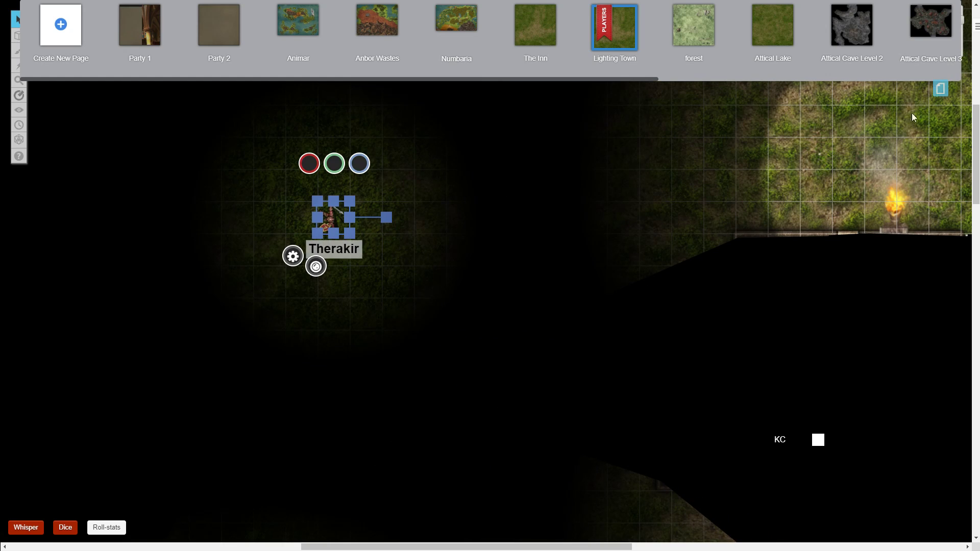
Step: Enable Only Update on Drop for the Lighting Town page and test it by moving Therakir one square diagonally southeast
left_click(579, 12)
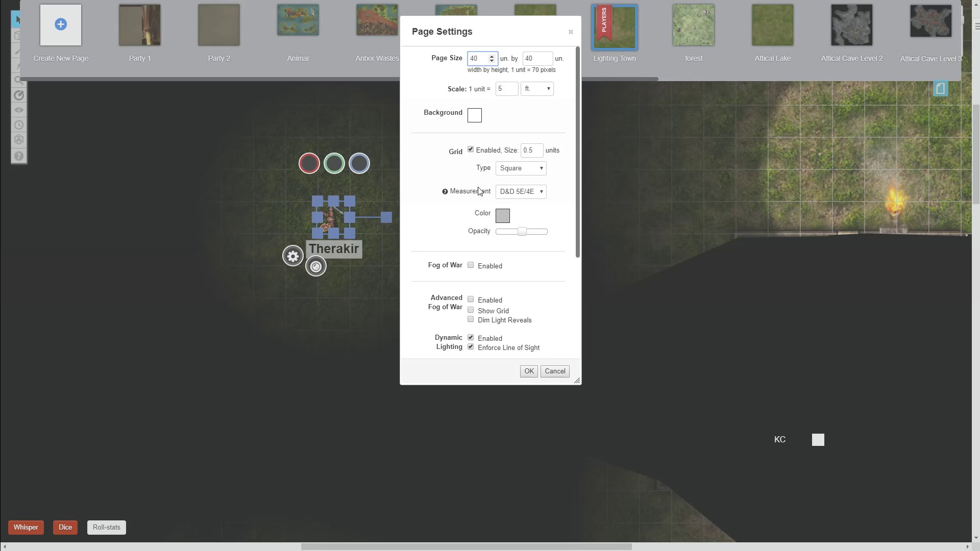
scroll(475, 340, "down", 2)
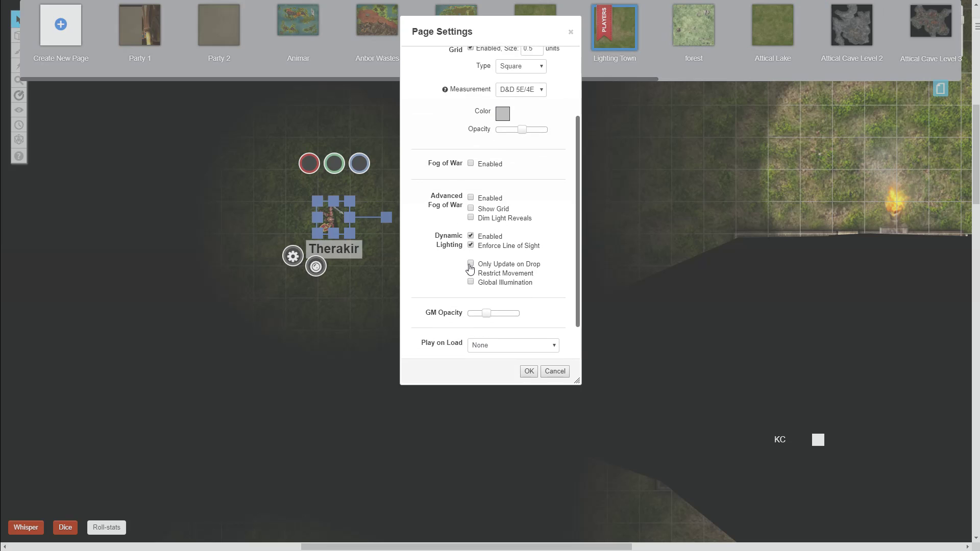
left_click(528, 372)
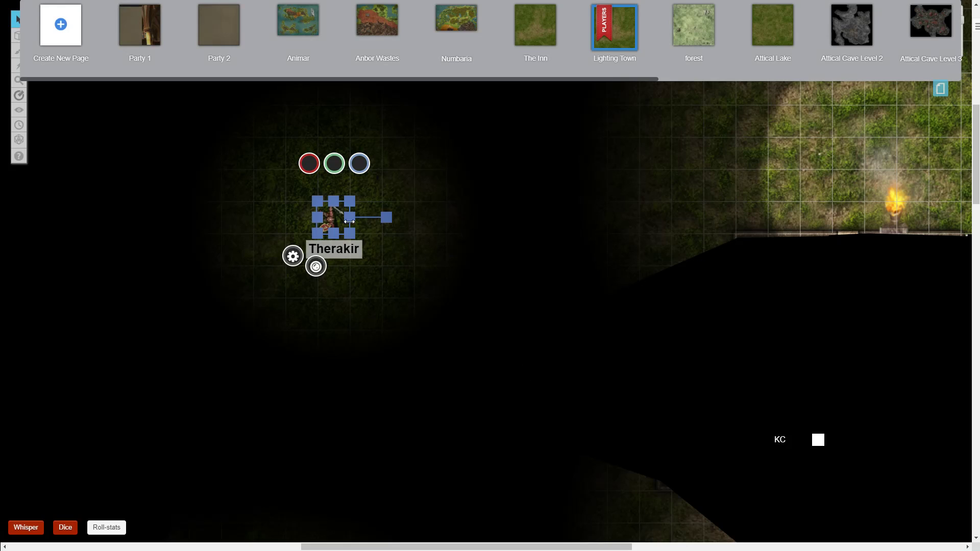
left_click_drag(338, 214, 357, 249)
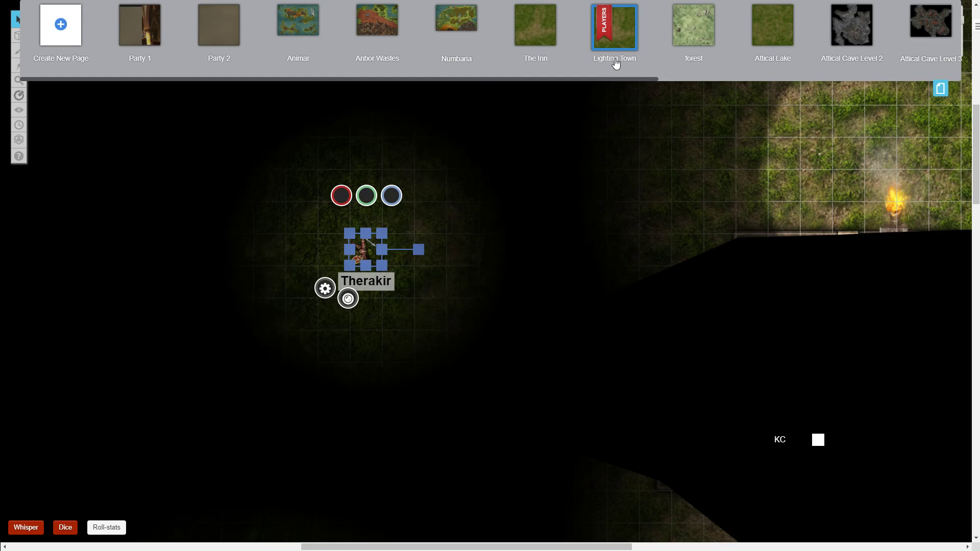
Step: Save the Lighting Town settings with Only Update on Drop and Restrict Movement enabled, then move Therakir east near the building's northwest corner and deselect the token
left_click(582, 13)
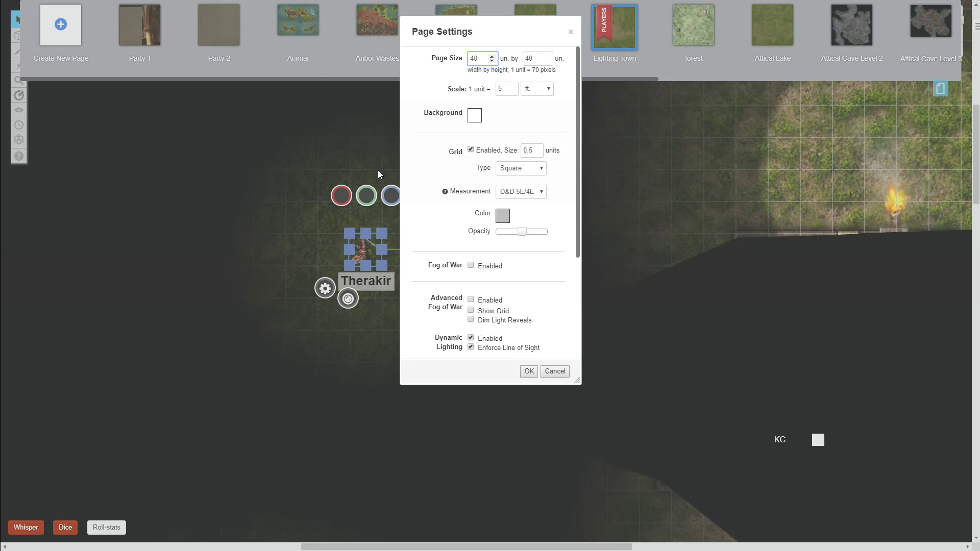
scroll(511, 255, "down", 3)
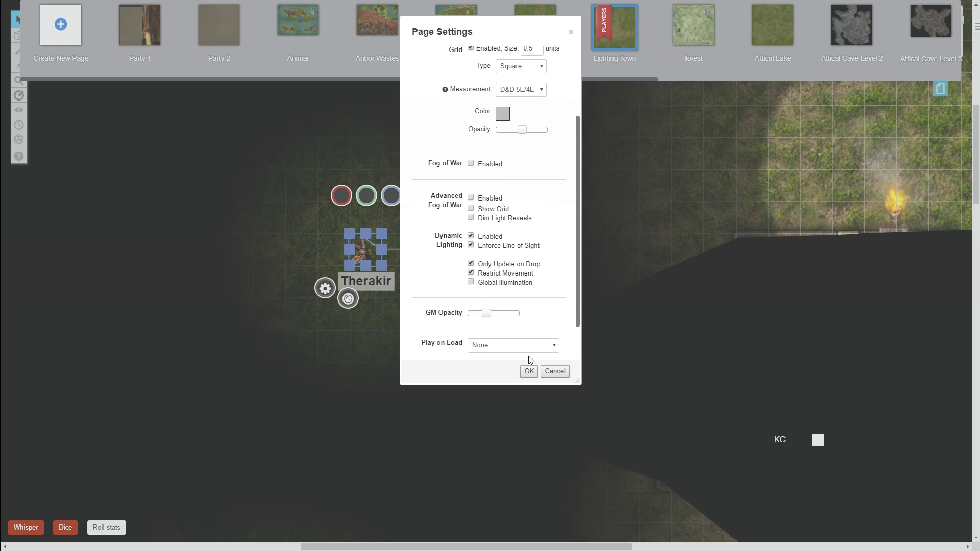
left_click(529, 370)
left_click_drag(355, 254, 610, 285)
left_click(667, 186)
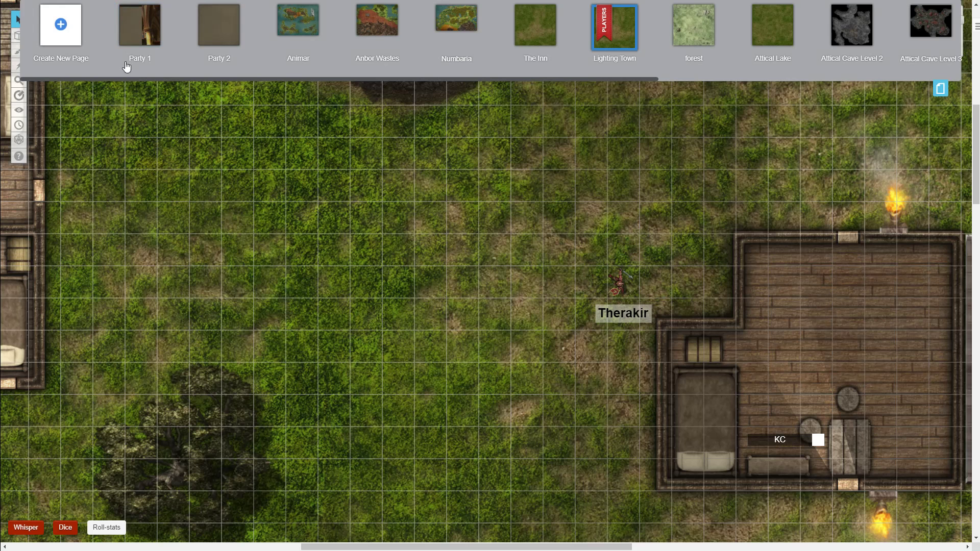
Step: Close the page list, examine the barriers on the Dynamic Lighting layer around the building and tree, and return to the Objects & Tokens layer
left_click(940, 88)
mouse_move(20, 37)
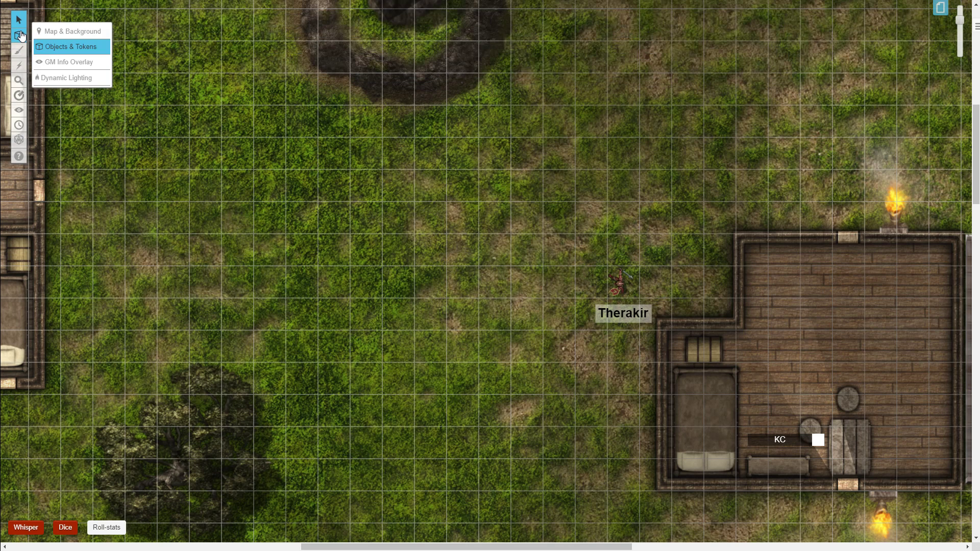
left_click(64, 78)
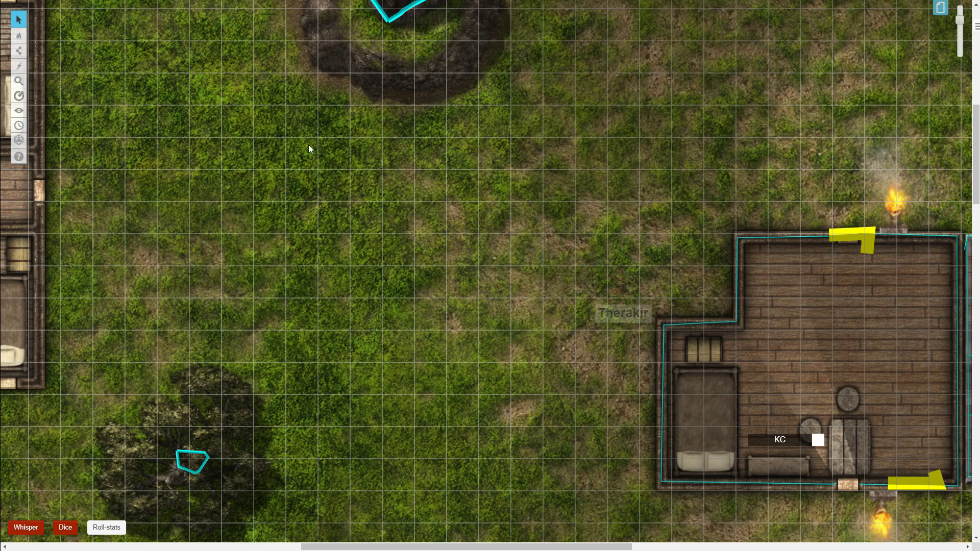
mouse_move(23, 35)
left_click(57, 45)
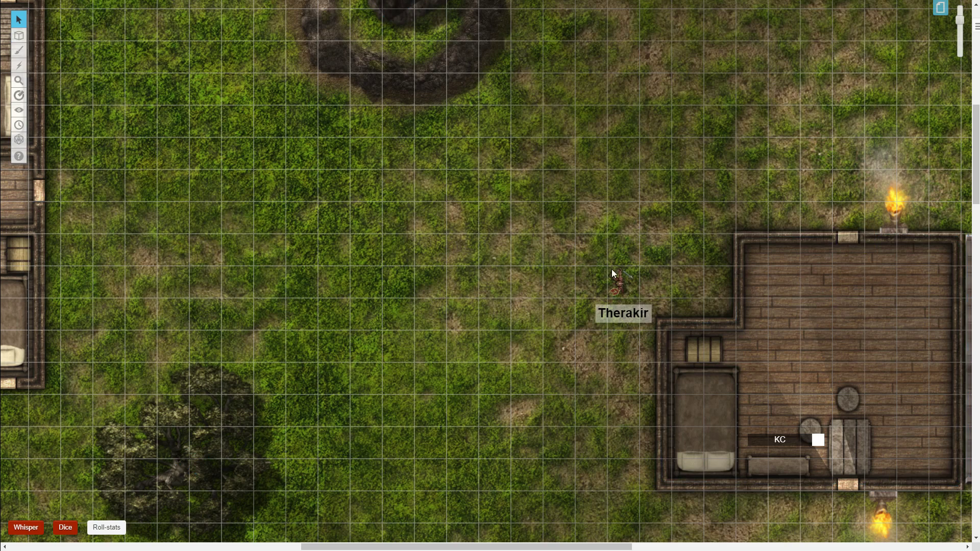
Step: Preview Therakir's line of sight, try to move the token through the building's wall, and place it outside the north window beside the torch
left_click(619, 281)
key("ctrl+l")
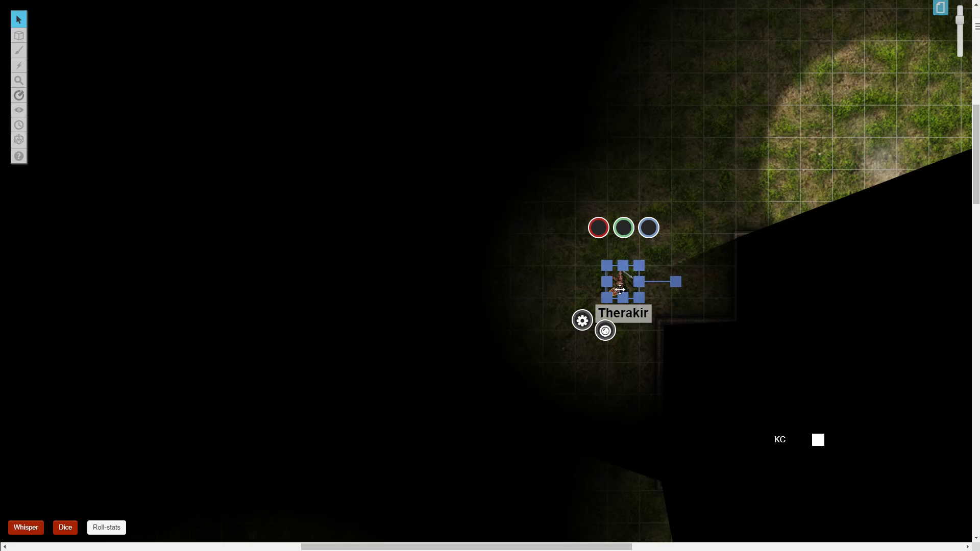
left_click_drag(618, 287, 755, 300)
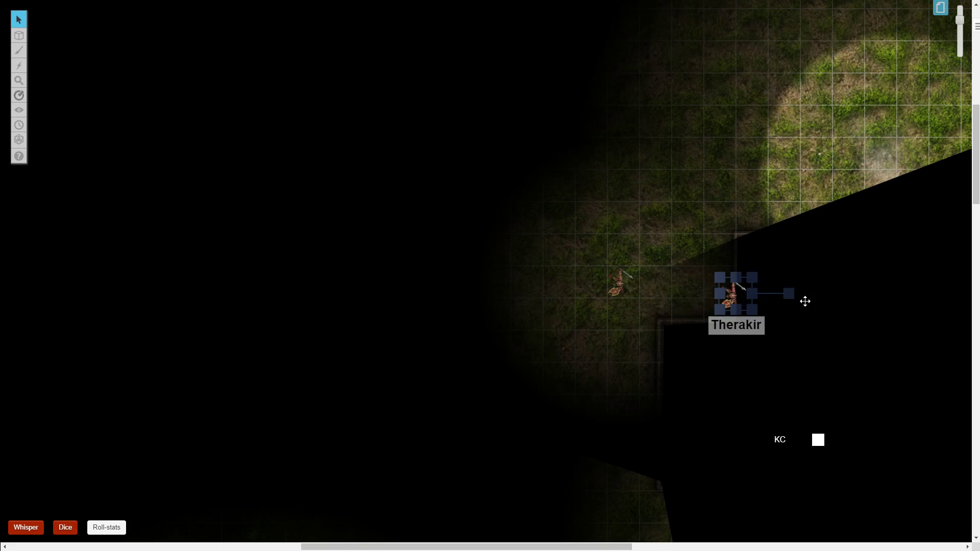
left_click_drag(750, 306, 843, 204)
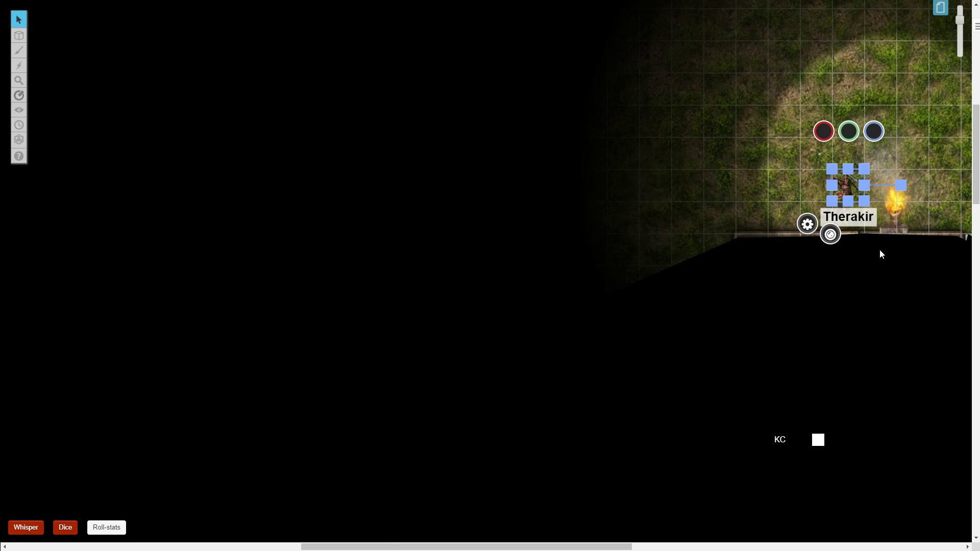
Step: On the Dynamic Lighting layer, slide the yellow barrier on the building's north wall east to uncover the window
mouse_move(19, 36)
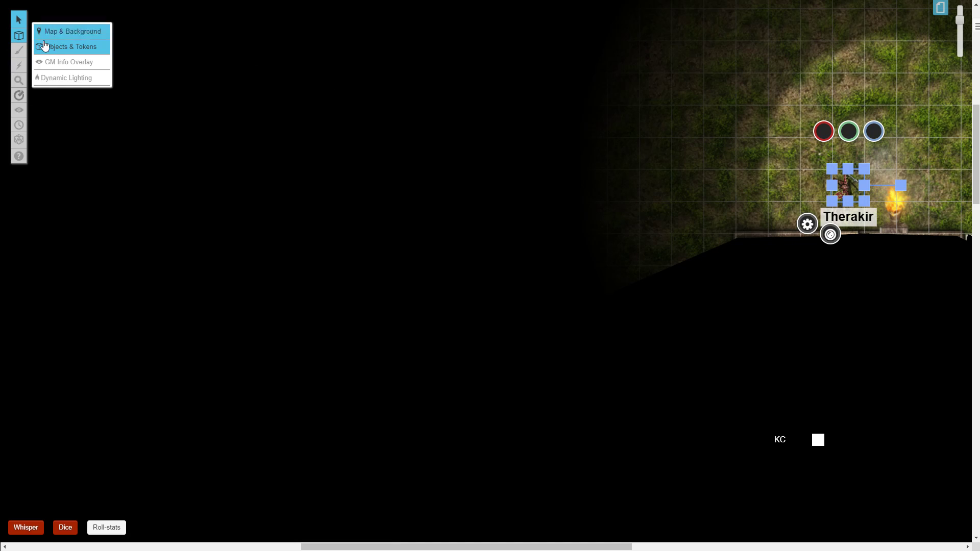
left_click(58, 77)
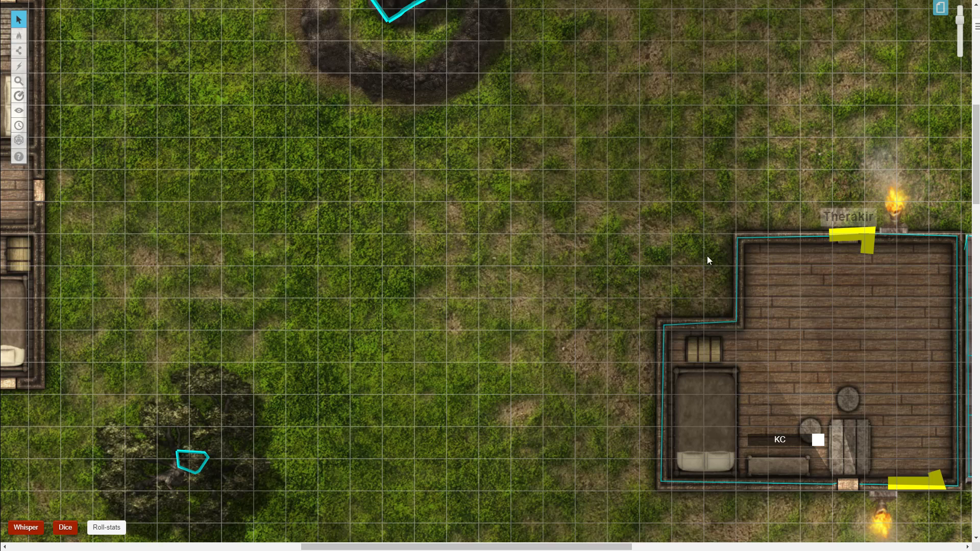
left_click_drag(849, 225, 908, 235)
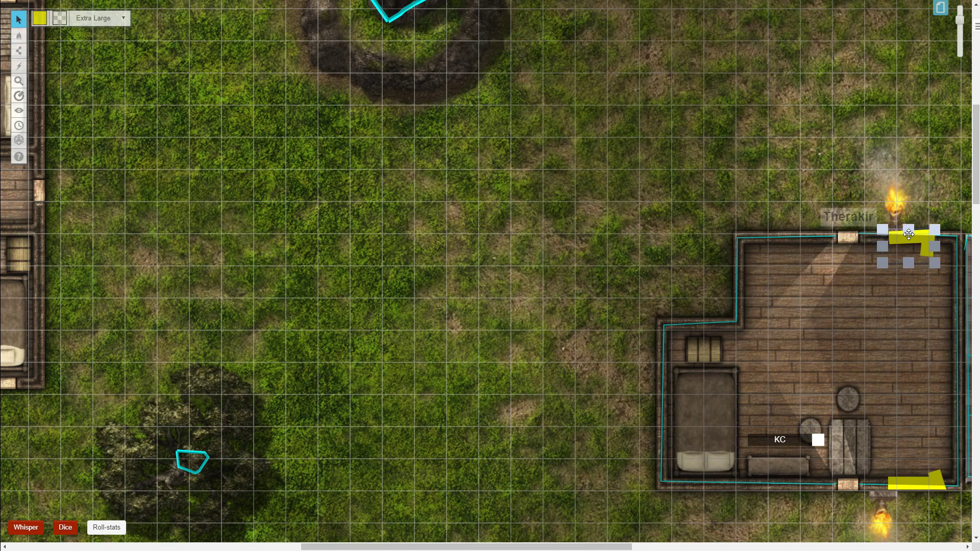
Step: Return to the Objects & Tokens layer and preview Therakir's line of sight through the uncovered north window
mouse_move(19, 36)
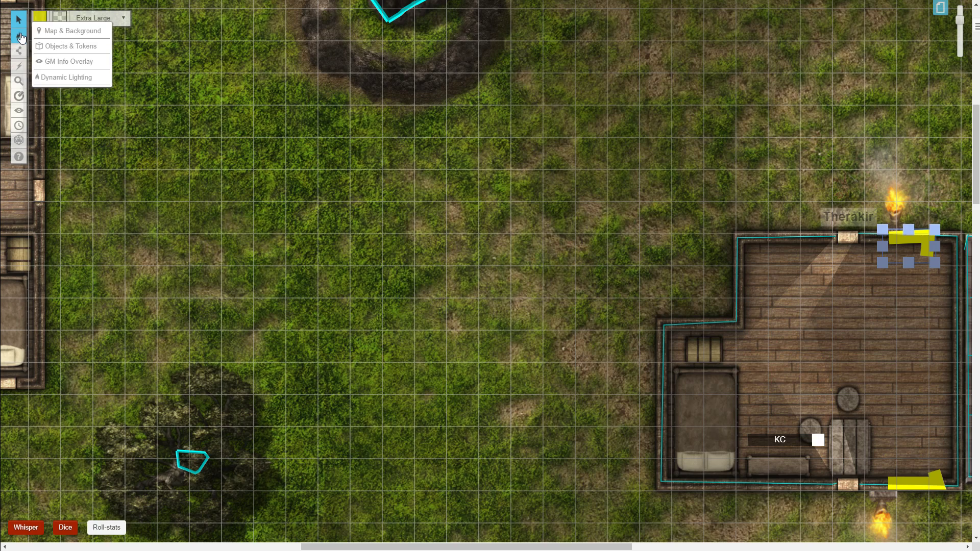
left_click(67, 51)
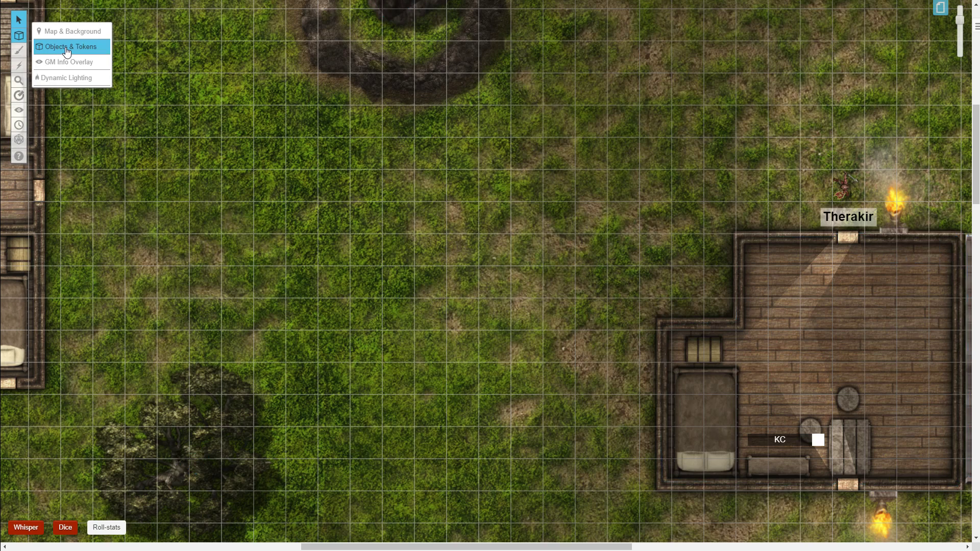
left_click(842, 187)
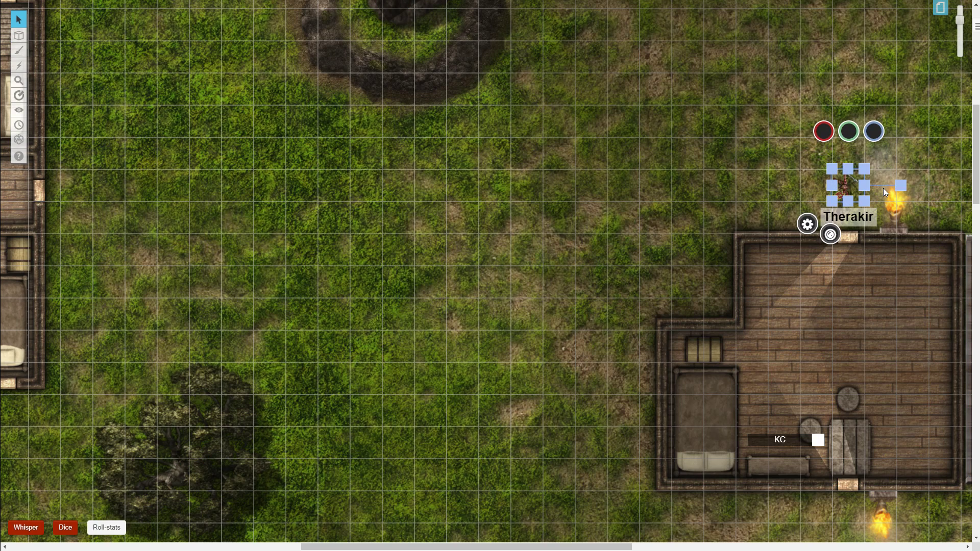
key("ctrl+l")
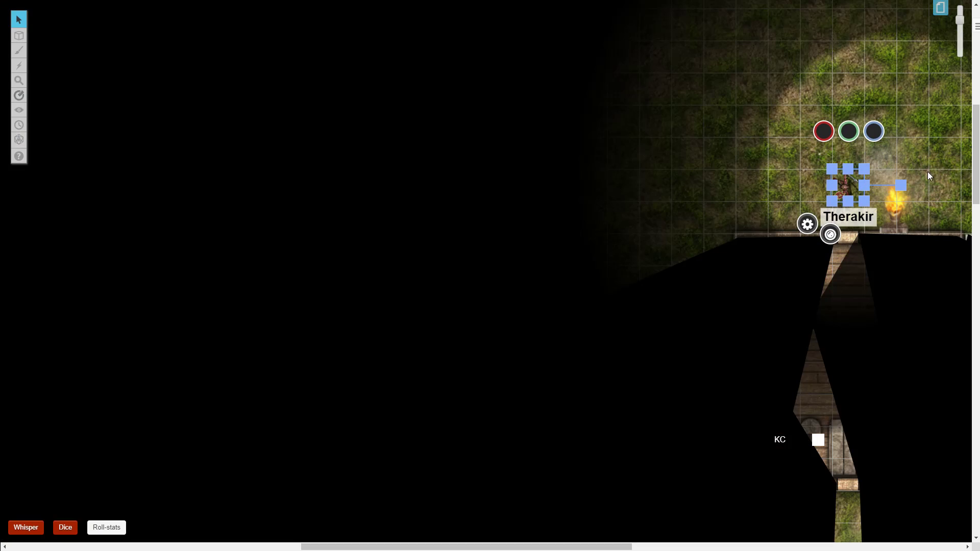
mouse_move(844, 185)
left_mouse_down()
mouse_move(852, 284)
mouse_move(831, 273)
mouse_move(822, 221)
mouse_move(822, 250)
mouse_move(846, 236)
mouse_move(853, 186)
left_mouse_up()
Step: On the Dynamic Lighting layer, slide the yellow barrier back west over the north window and deselect it
mouse_move(25, 40)
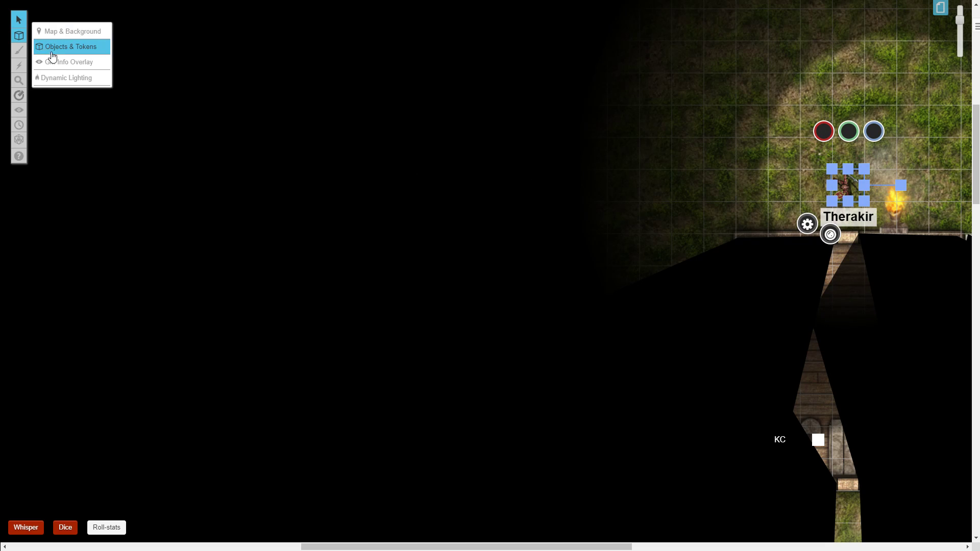
left_click(61, 77)
left_click_drag(930, 234, 868, 234)
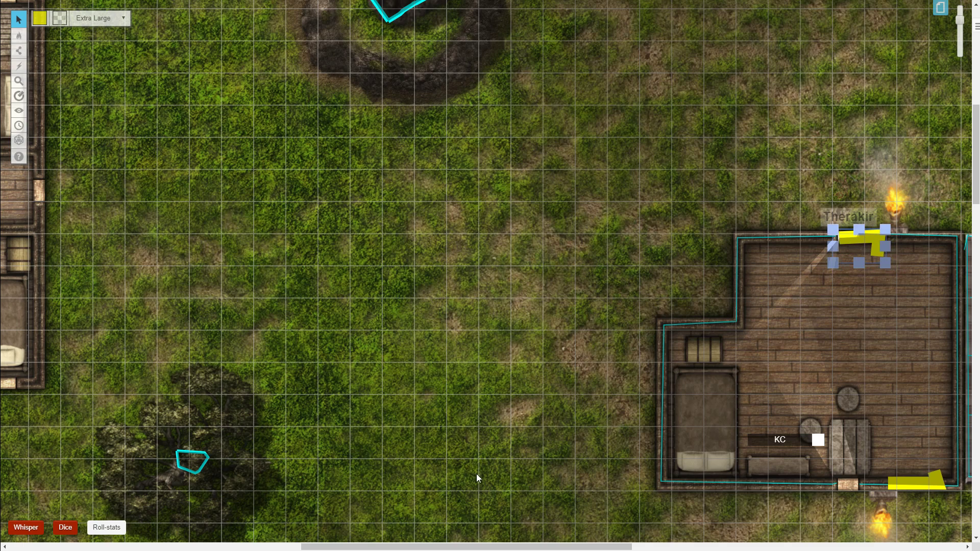
left_click(381, 181)
Step: On the Objects & Tokens layer, preview Therakir's line of sight, try moving the token south through the blocked window, and deselect it beside the torch
mouse_move(19, 35)
left_click(54, 46)
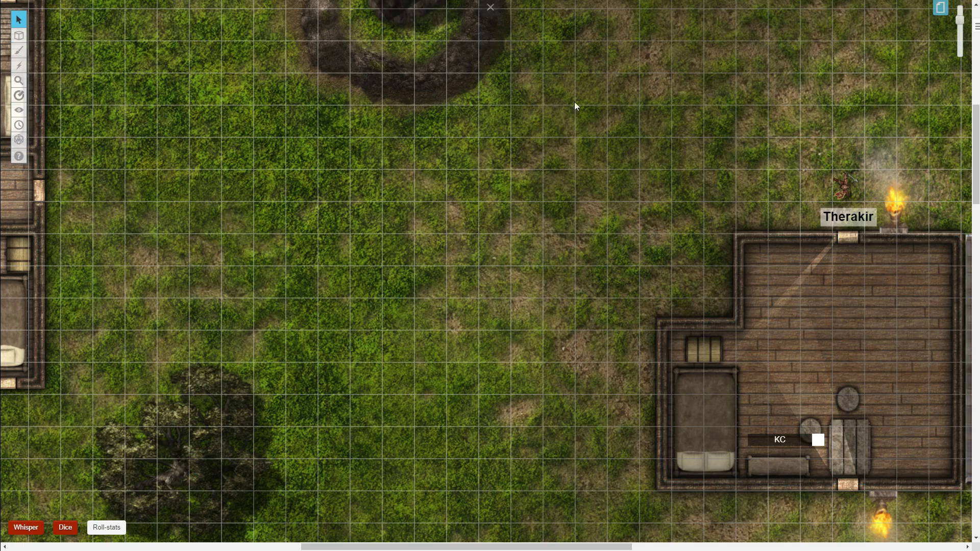
left_click(858, 199)
key("ctrl+l")
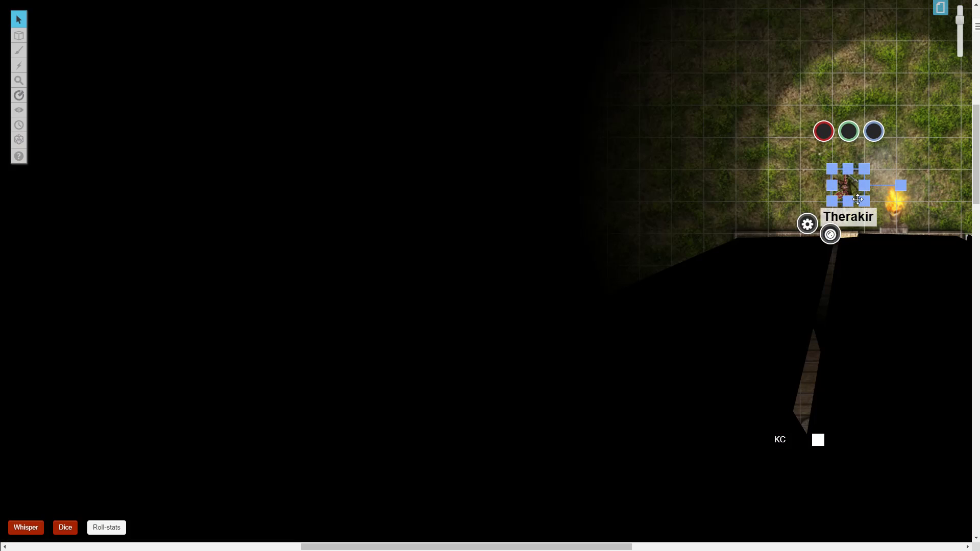
left_click_drag(842, 185, 837, 234)
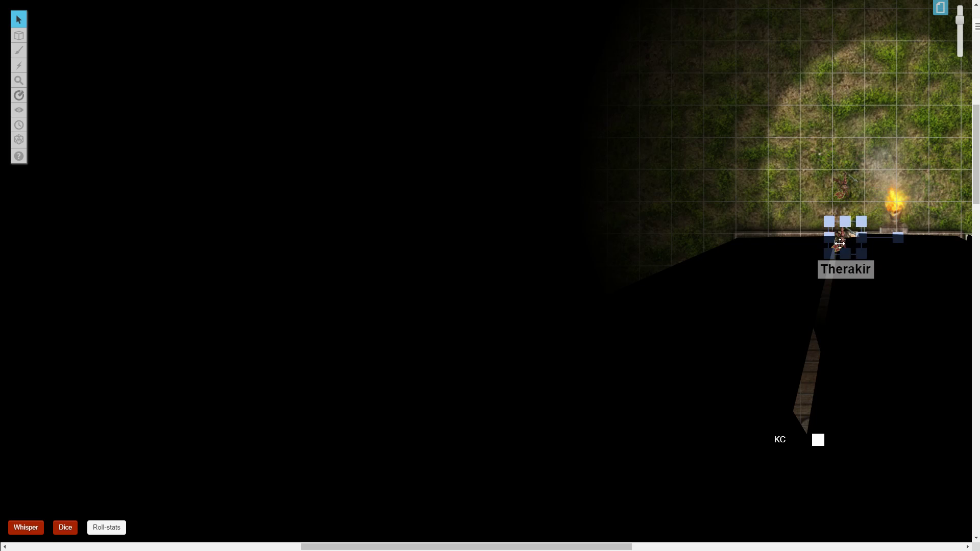
left_click_drag(830, 252, 847, 185)
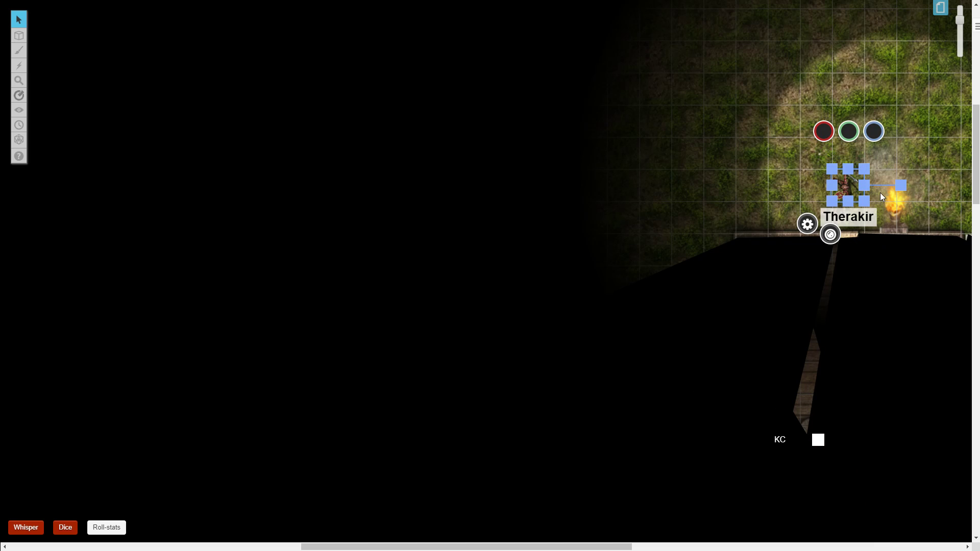
left_click(761, 180)
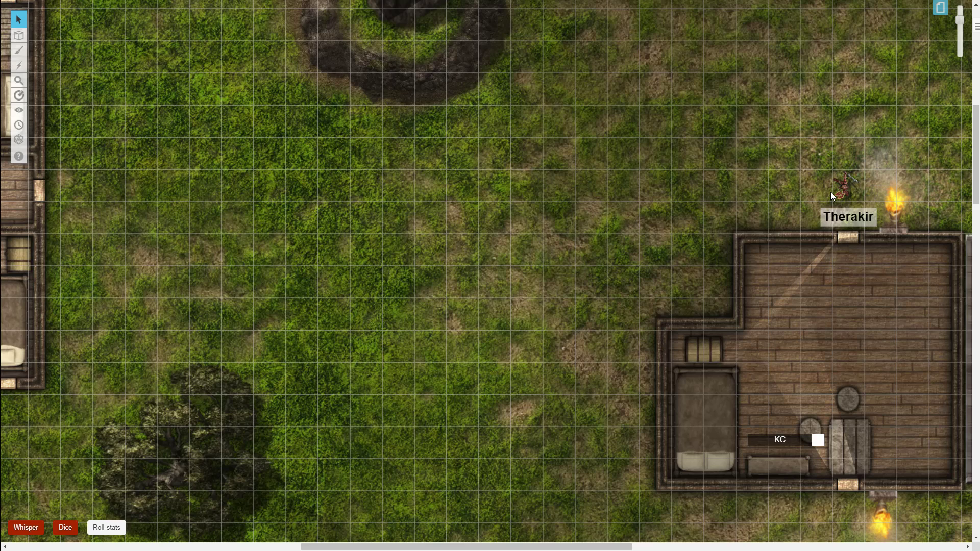
Step: Move Therakir west away from the torch and enable Global Illumination in the Lighting Town page settings
left_click_drag(831, 192, 654, 163)
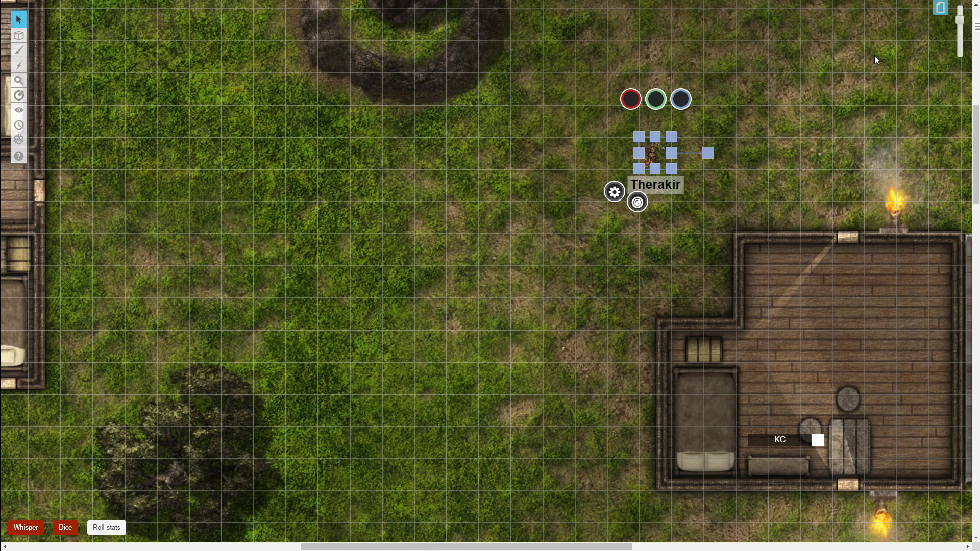
left_click(941, 8)
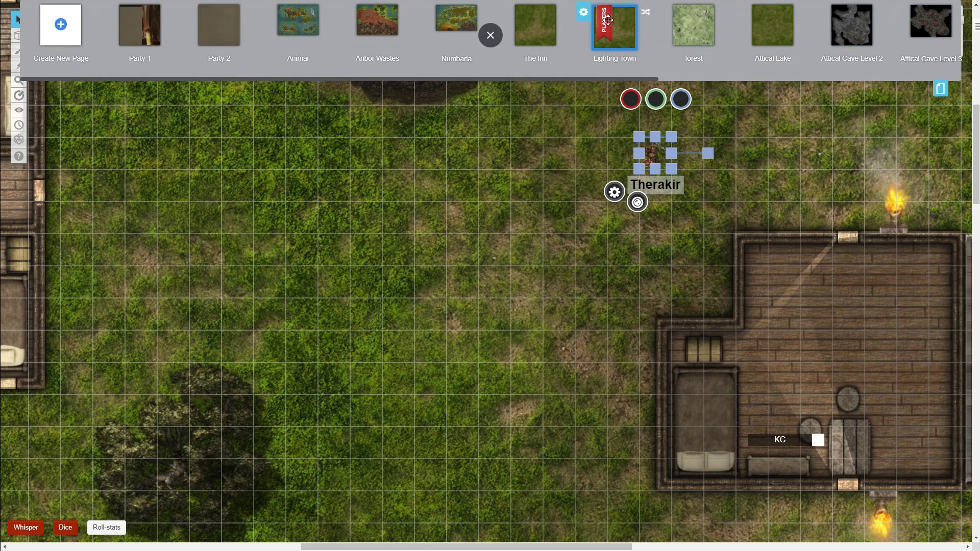
left_click(586, 15)
scroll(479, 142, "down", 1)
scroll(480, 143, "down", 1)
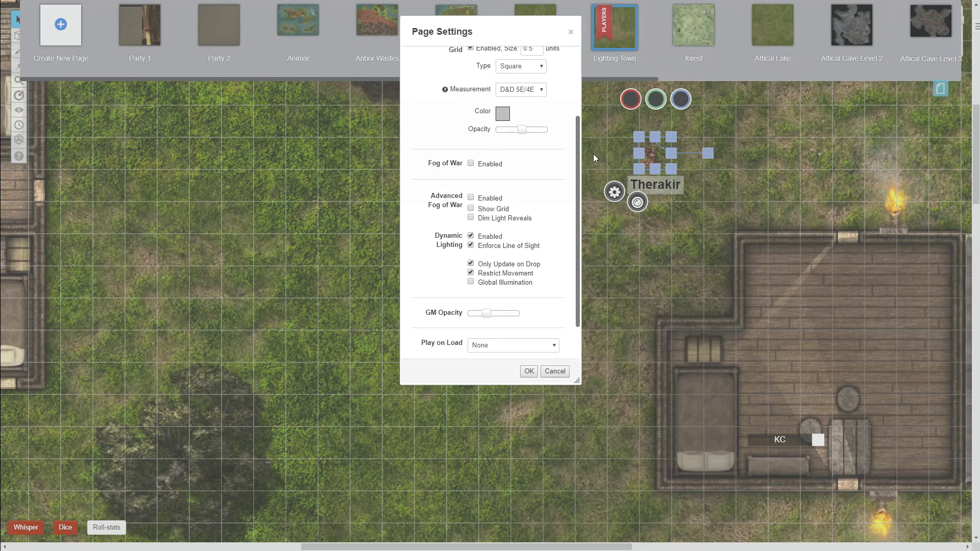
left_click(471, 282)
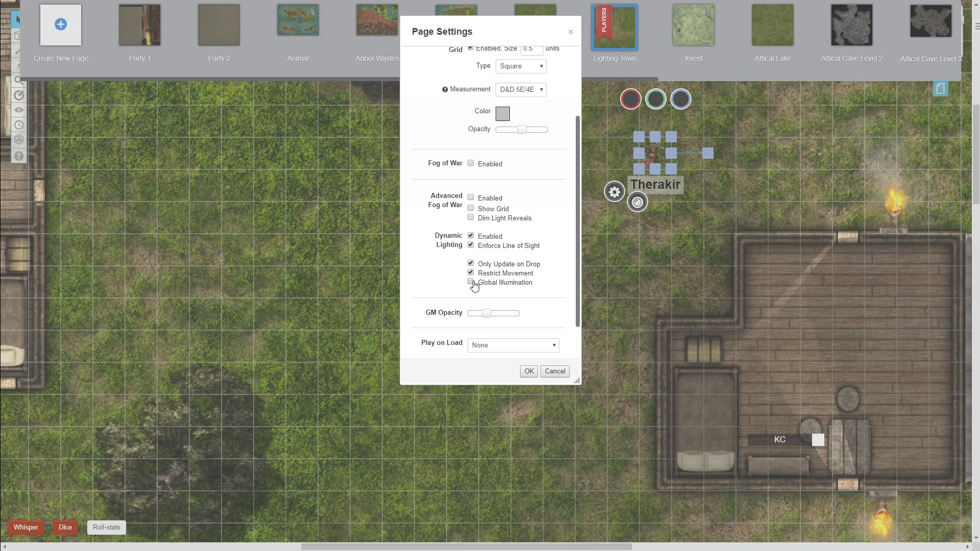
left_click(528, 378)
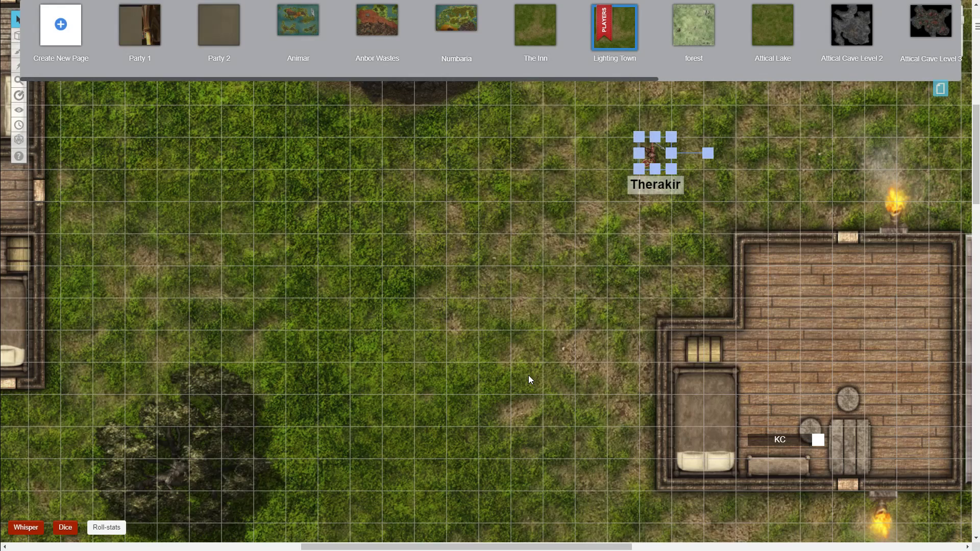
Step: Preview Therakir's line of sight under global illumination from the open grass and from a spot just northwest of the north window
left_click(642, 205)
left_click(663, 148)
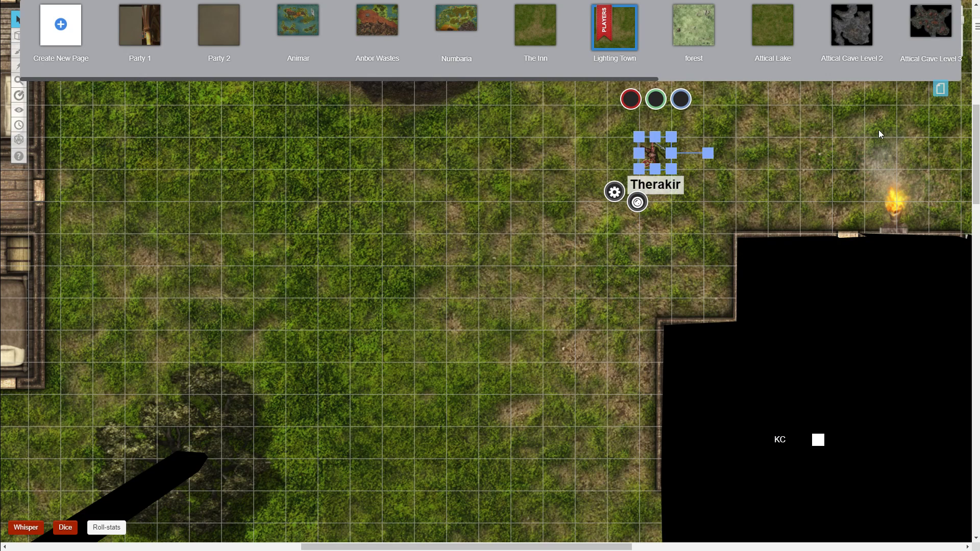
left_click_drag(655, 153, 815, 153)
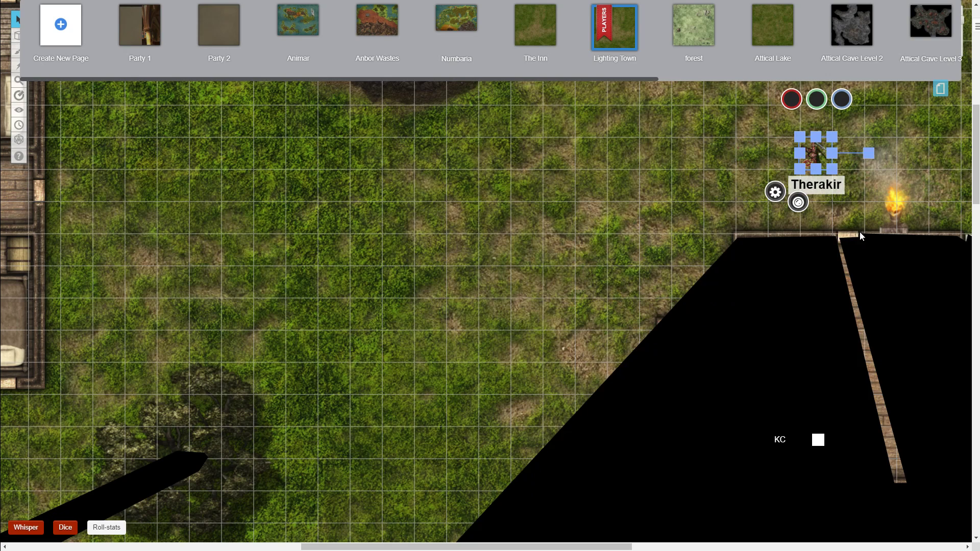
left_click(941, 92)
Step: On the Dynamic Lighting layer, slide the yellow barrier east along the north wall until the window is fully uncovered
mouse_move(19, 36)
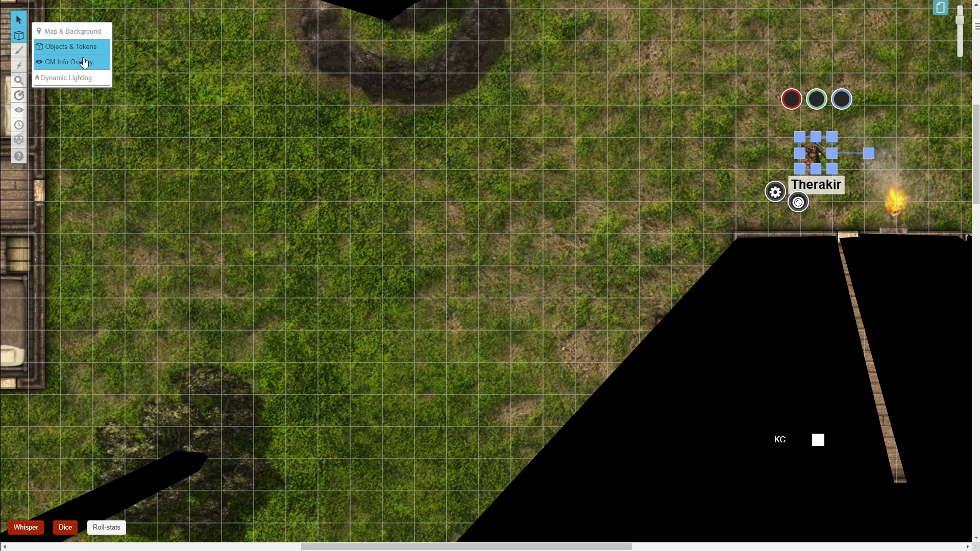
left_click(66, 78)
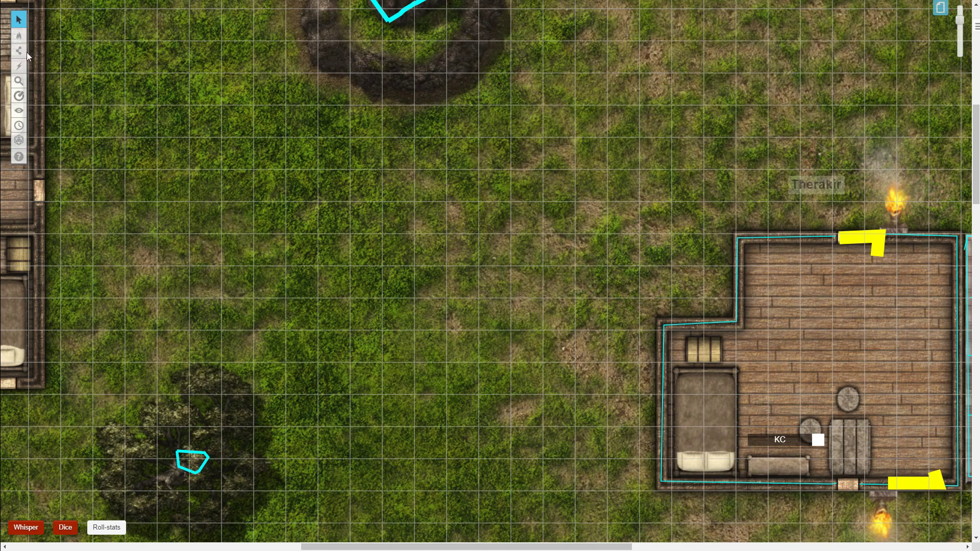
left_click(853, 247)
left_click_drag(853, 247, 923, 247)
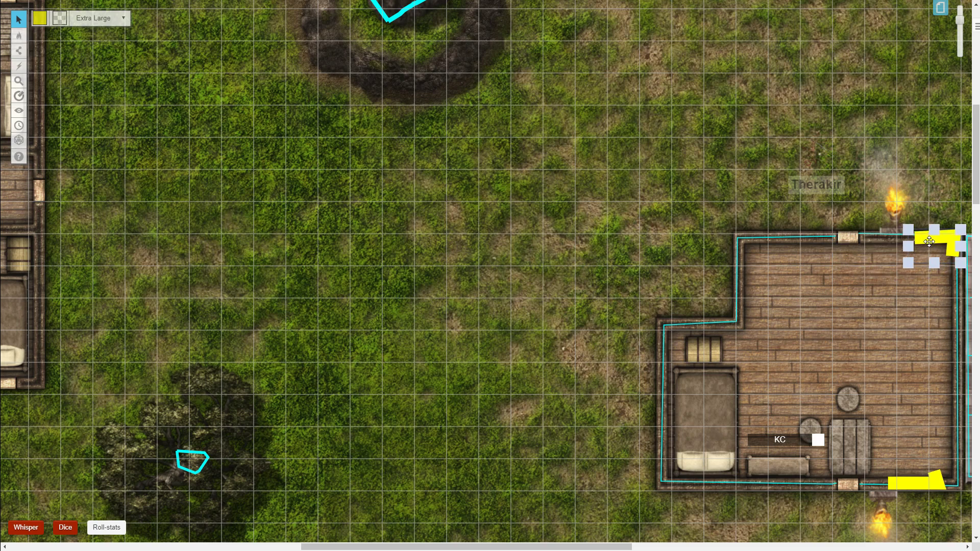
Step: On the Objects & Tokens layer, preview Therakir's sight from two spots inside the building and from the grass outside its north wall
mouse_move(19, 35)
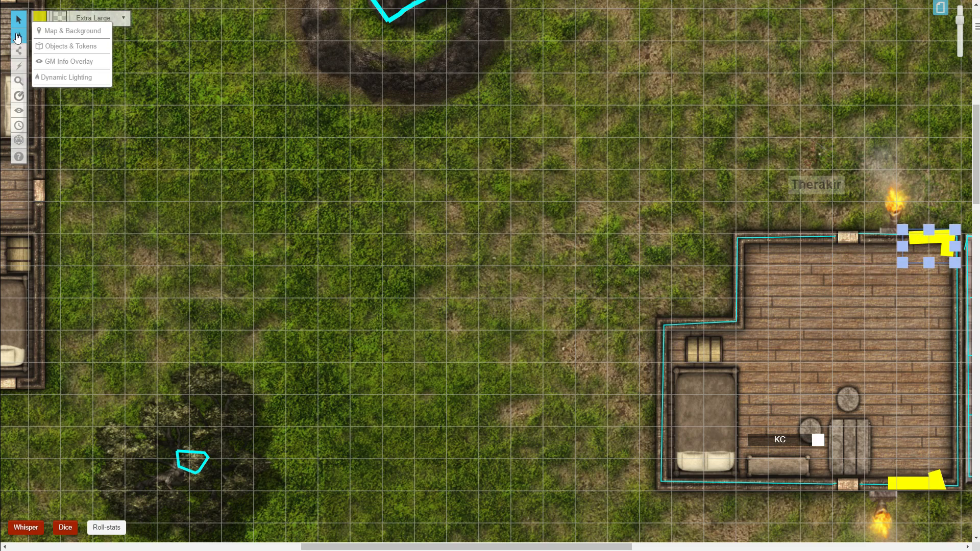
left_click(56, 48)
left_click(800, 161)
left_click_drag(804, 162, 836, 290)
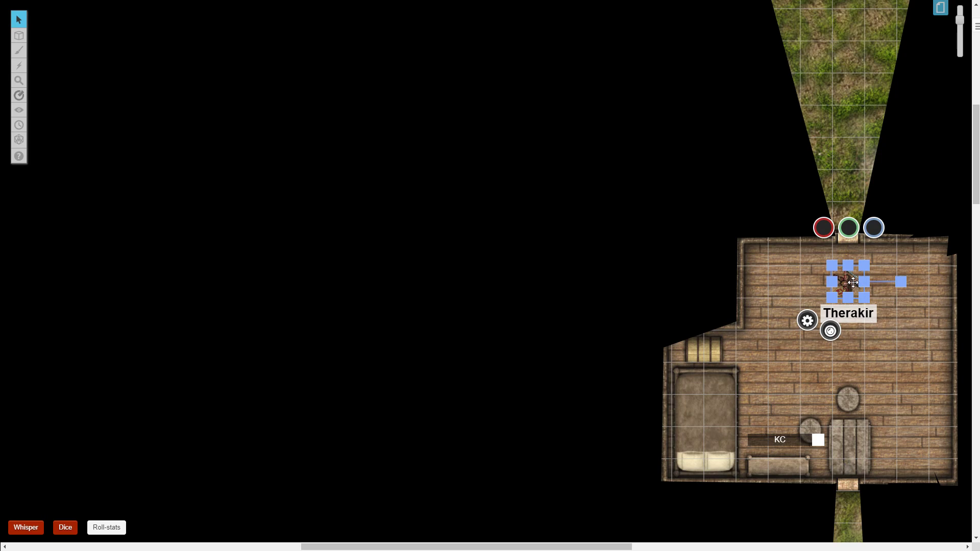
left_click_drag(853, 282, 835, 310)
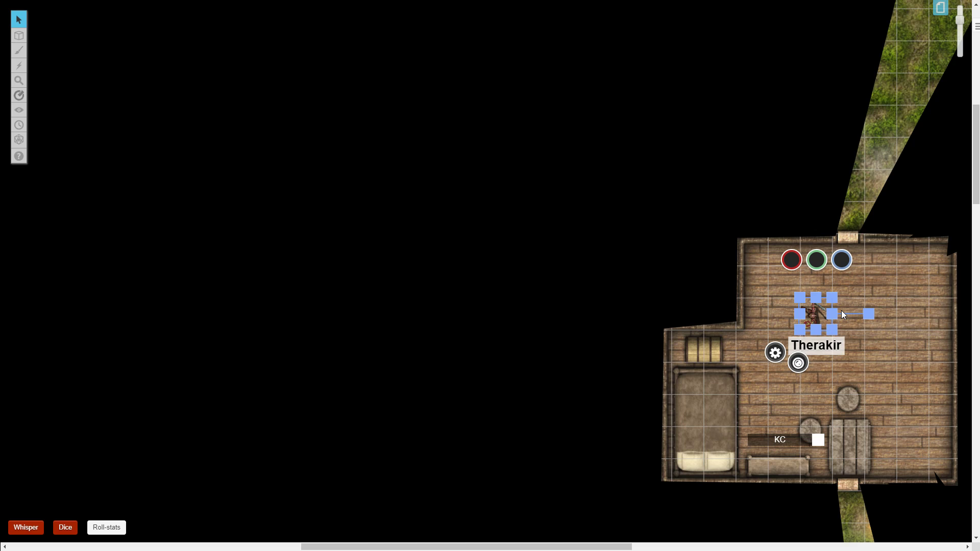
left_click_drag(821, 312, 792, 149)
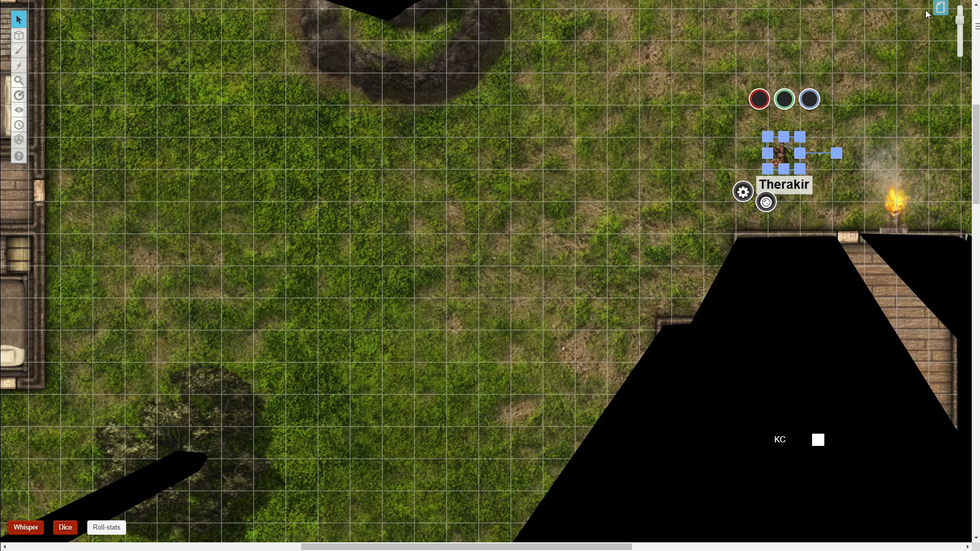
Step: Disable Global Illumination in the Lighting Town page settings
left_click(945, 7)
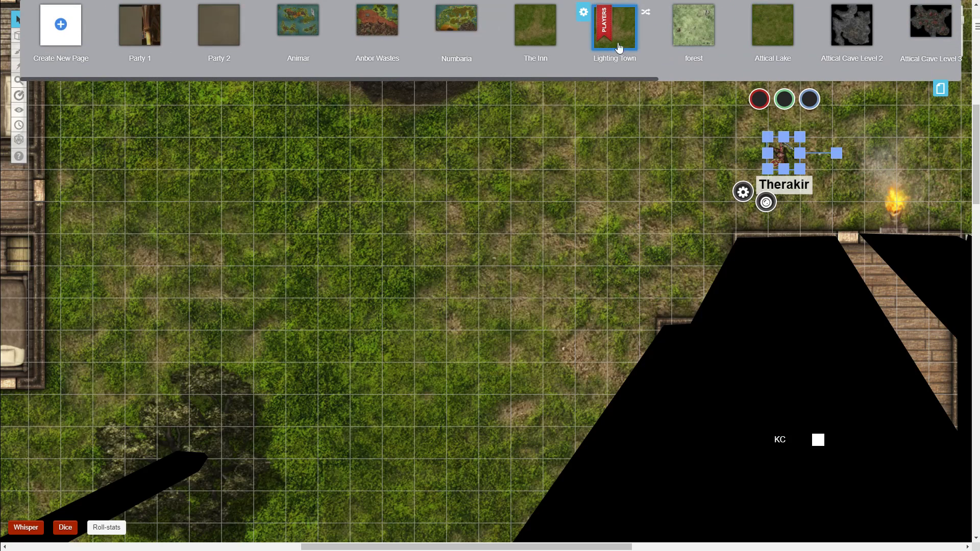
left_click(585, 12)
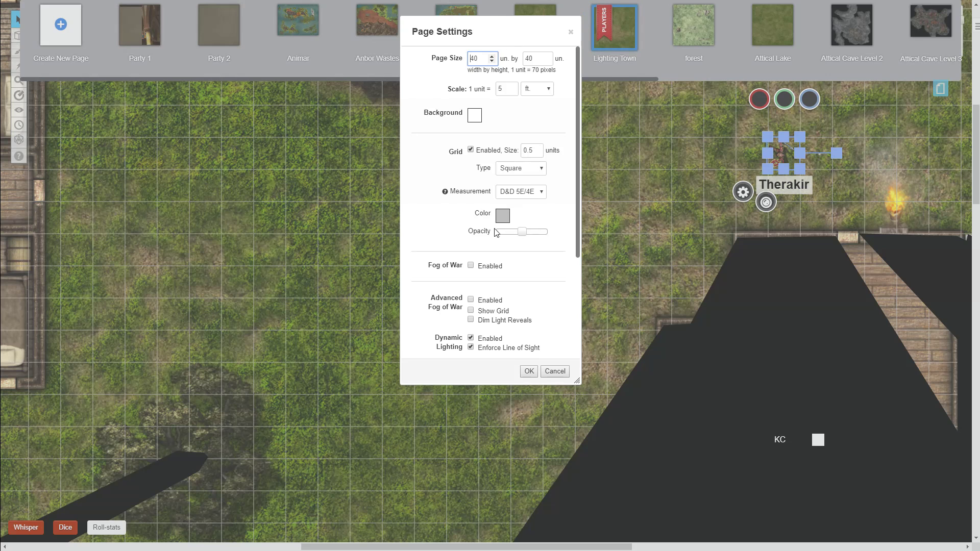
scroll(457, 272, "down", 3)
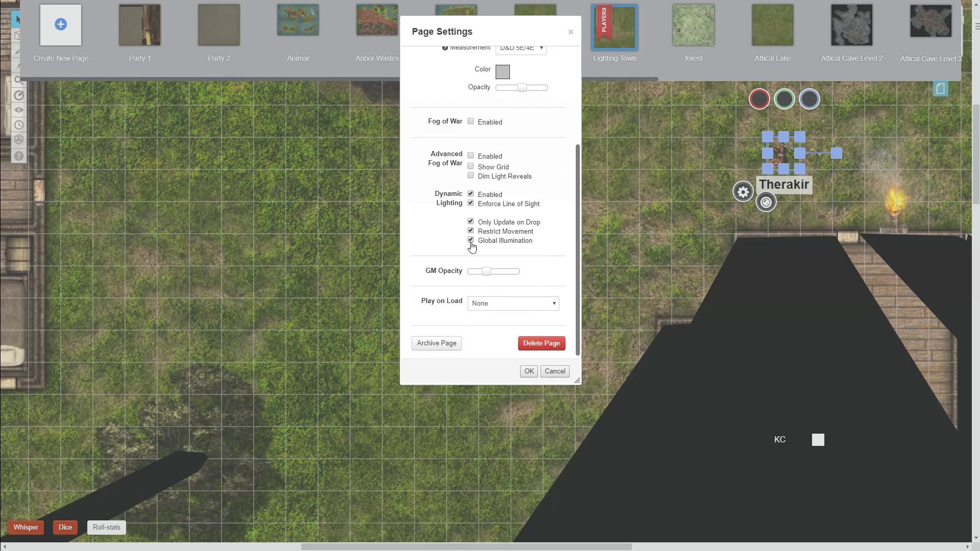
left_click(470, 241)
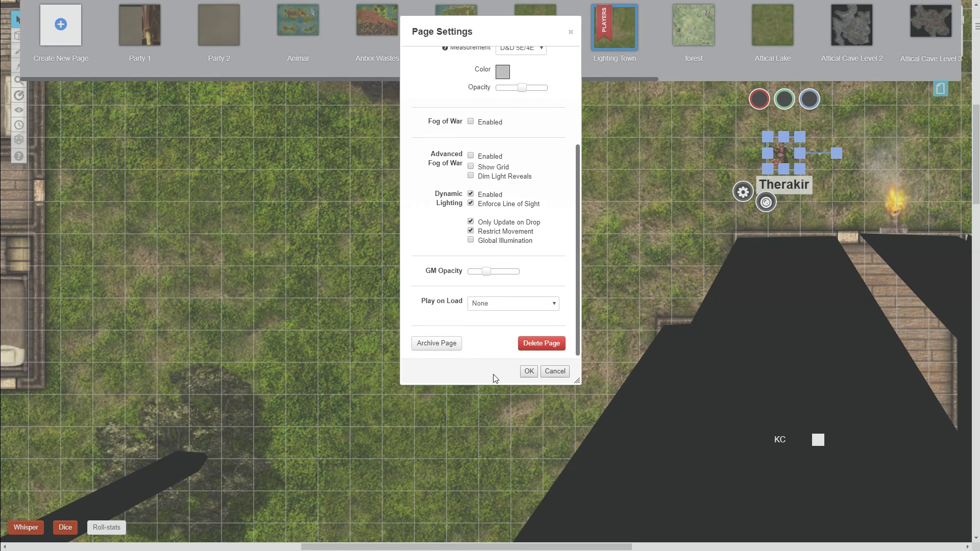
left_click(528, 371)
Step: Preview Therakir's sight outside the north window, move the token west onto the open grass, and deselect it
left_click_drag(786, 156, 853, 151)
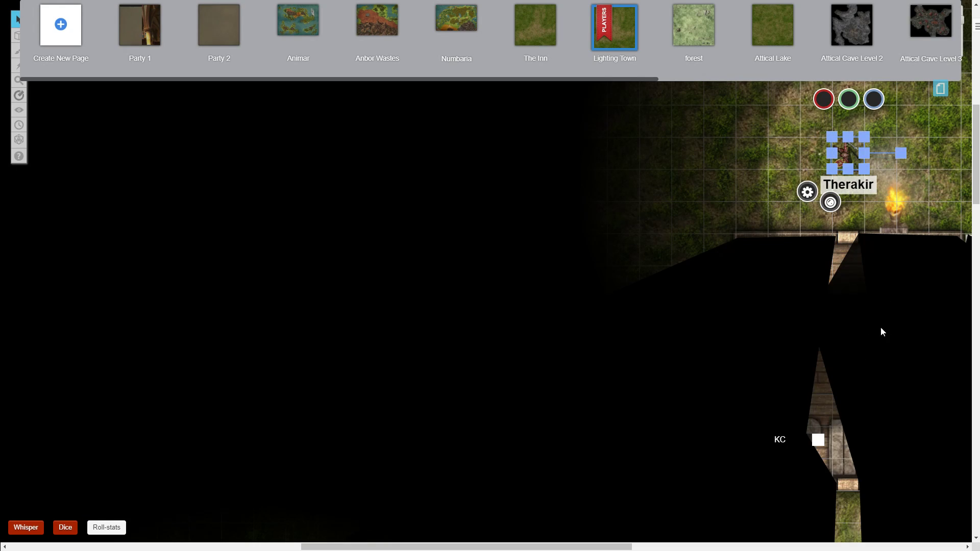
left_click_drag(841, 155, 467, 196)
left_click(267, 298)
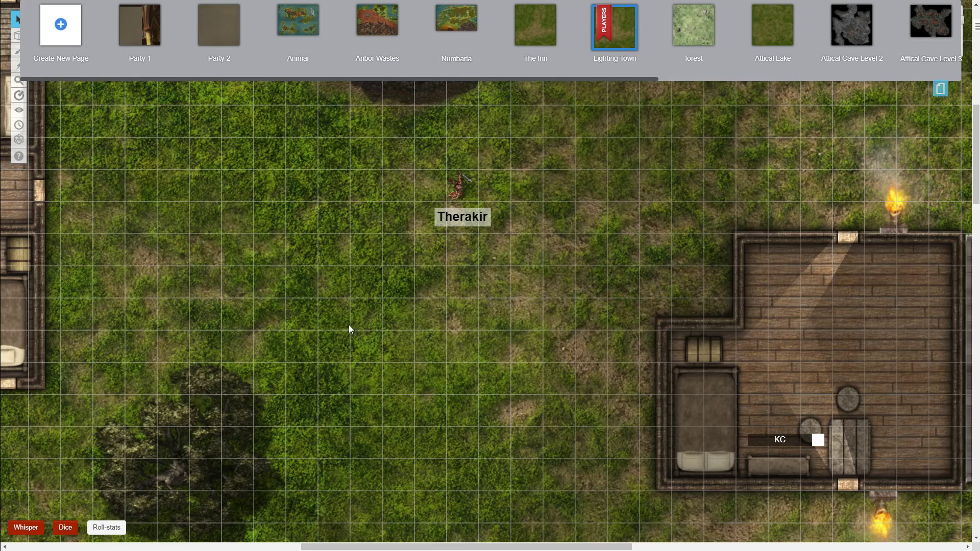
left_click(942, 89)
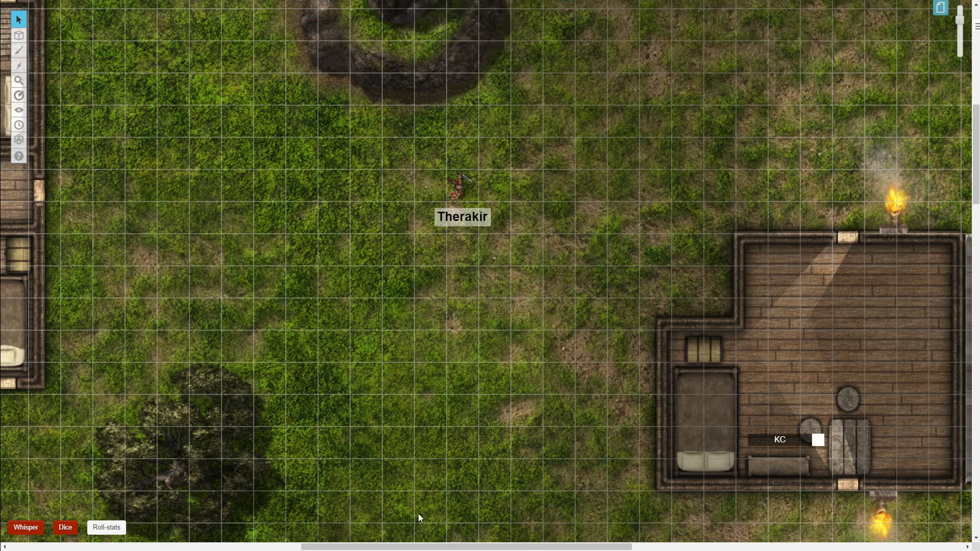
Step: Move the Thug token slightly south in the north room of the large western building
left_click_drag(436, 546, 294, 528)
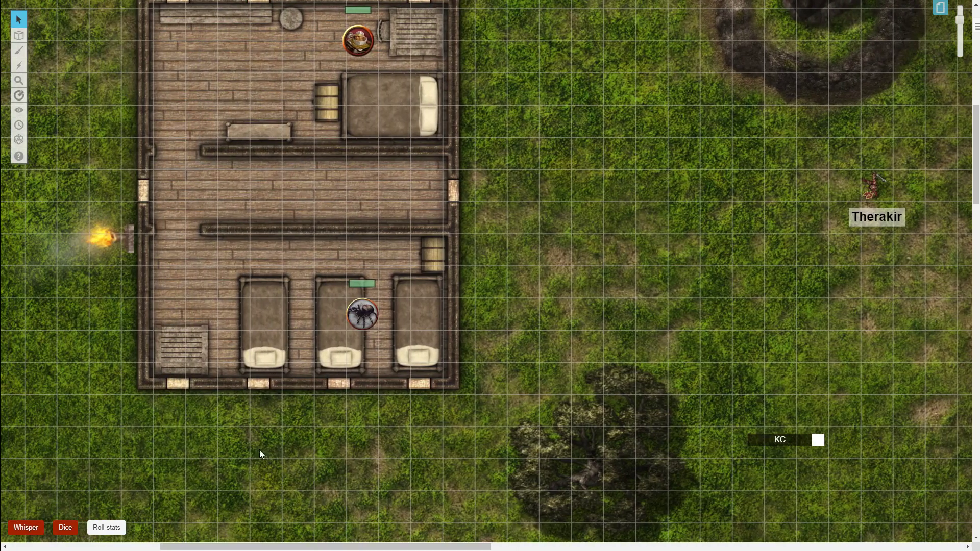
scroll(260, 444, "up", 1)
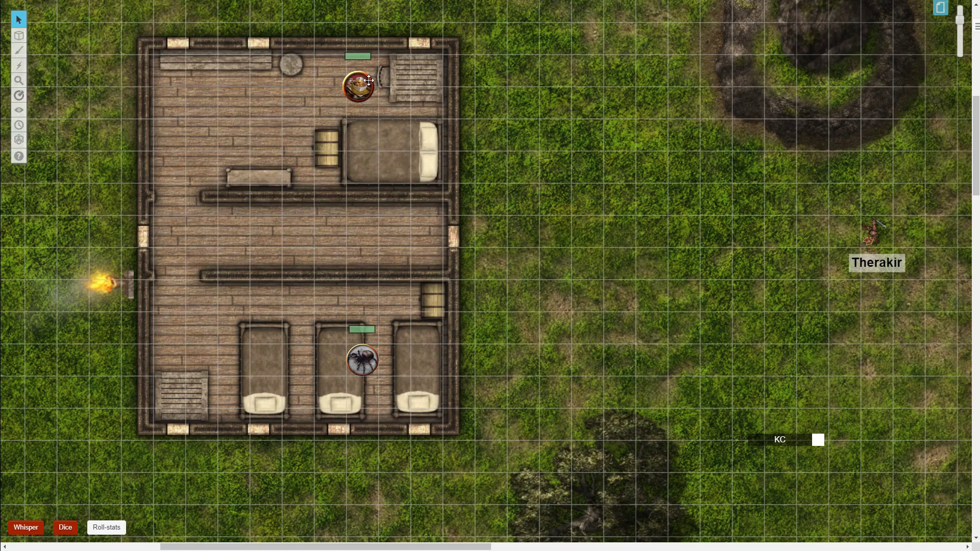
left_click_drag(369, 80, 366, 95)
Step: Examine the Thug token's basic and advanced settings, including light emission and sight, and close them without saving
double_click(363, 101)
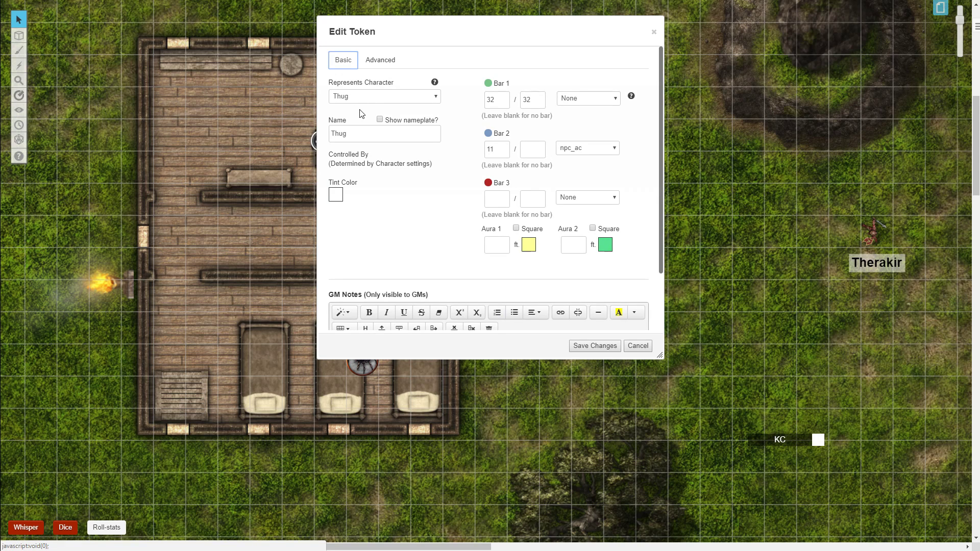
left_click(381, 67)
left_click(343, 60)
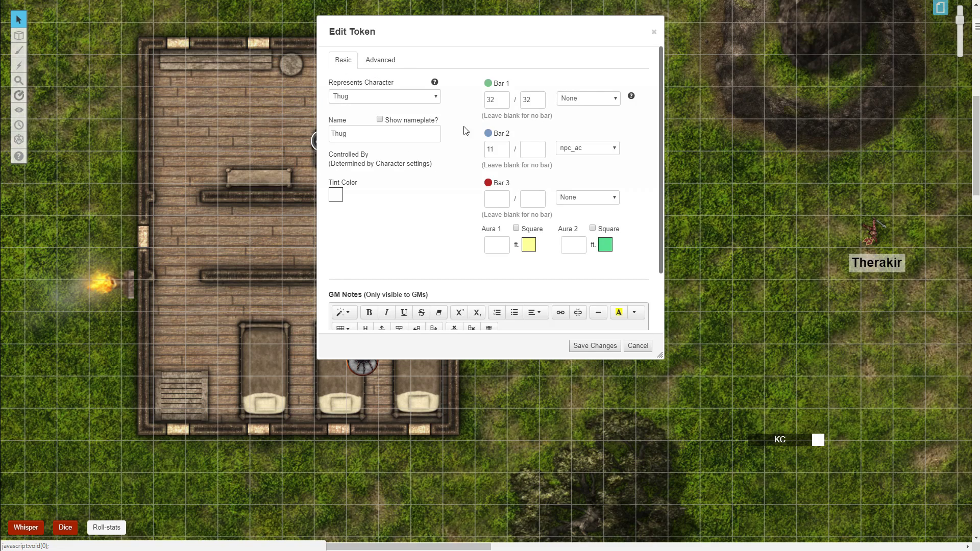
left_click(391, 63)
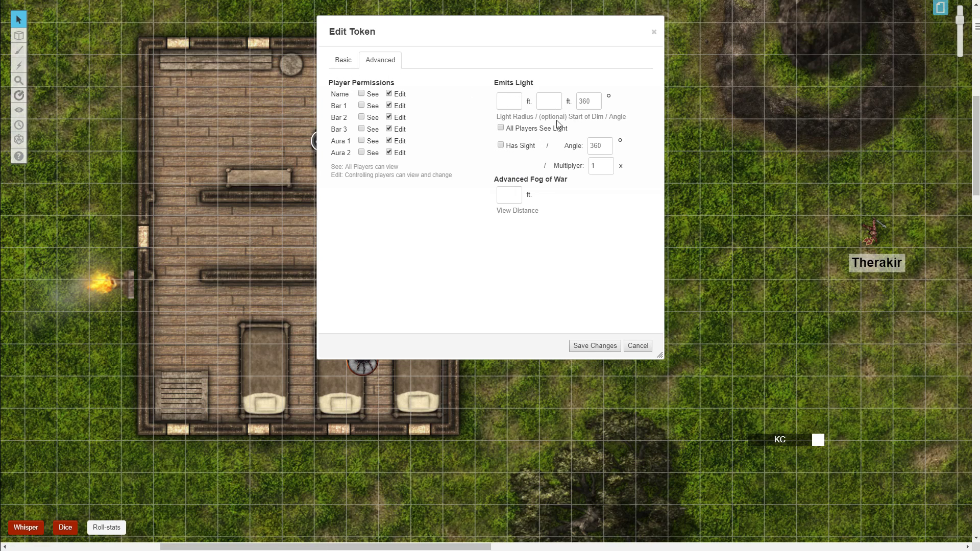
left_click(654, 32)
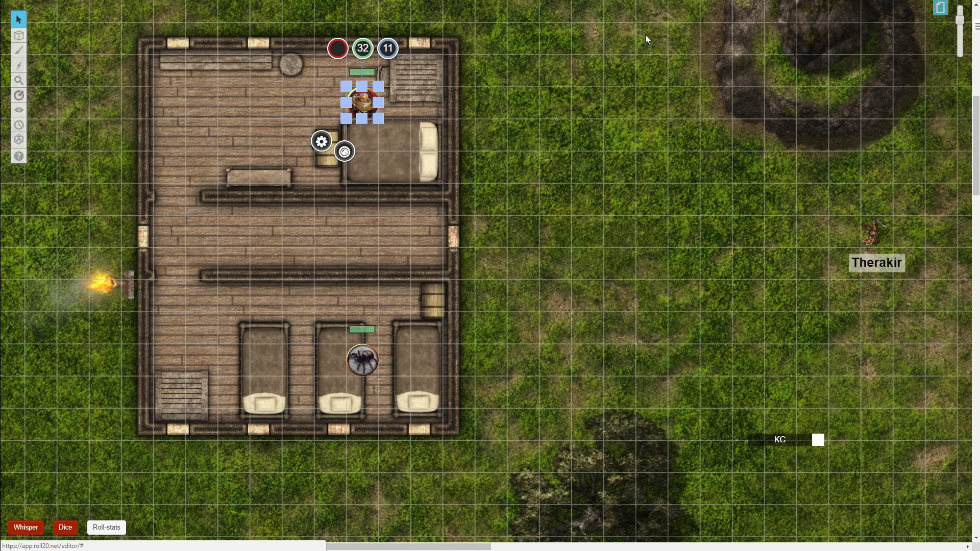
Step: Examine the spider token's light radius and Has Sight settings, save them as they are, and deselect the token
double_click(375, 354)
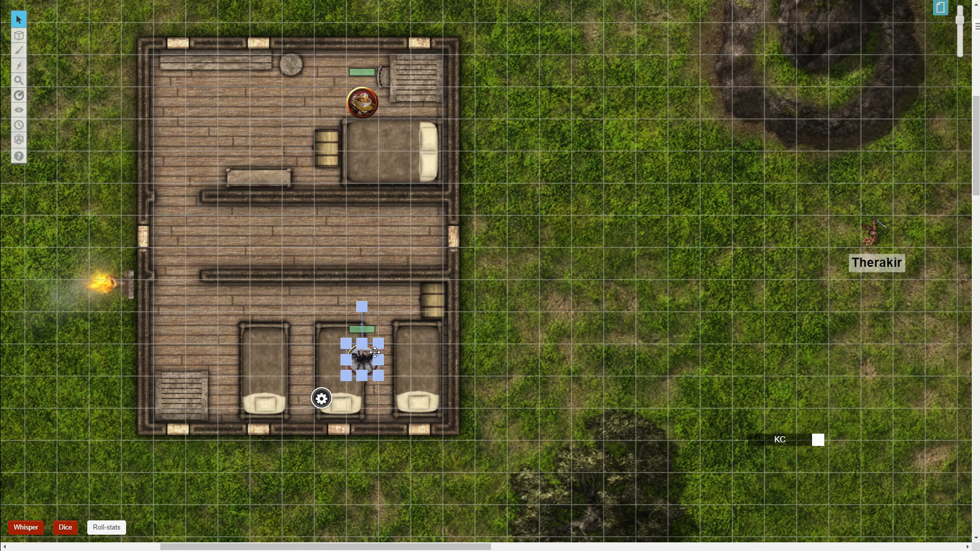
left_click(379, 62)
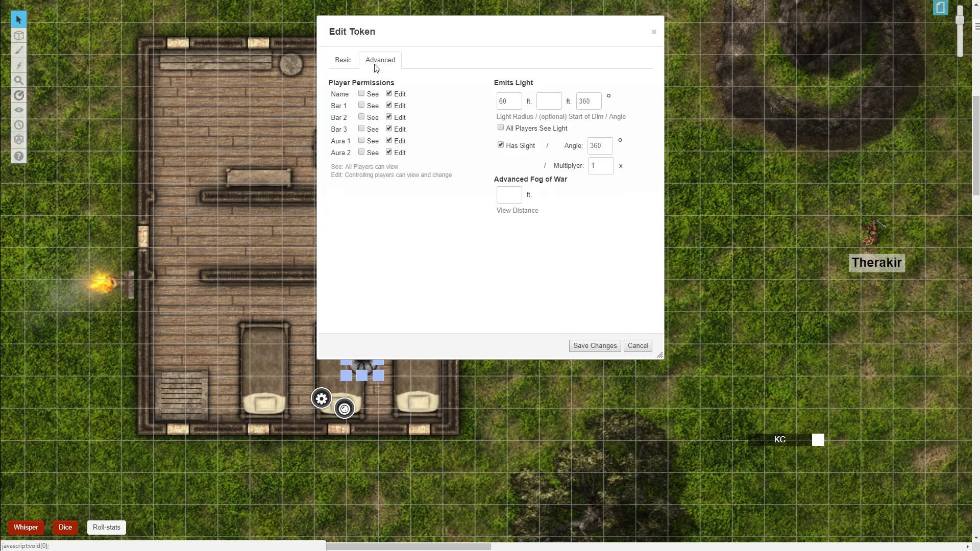
left_click_drag(513, 102, 496, 104)
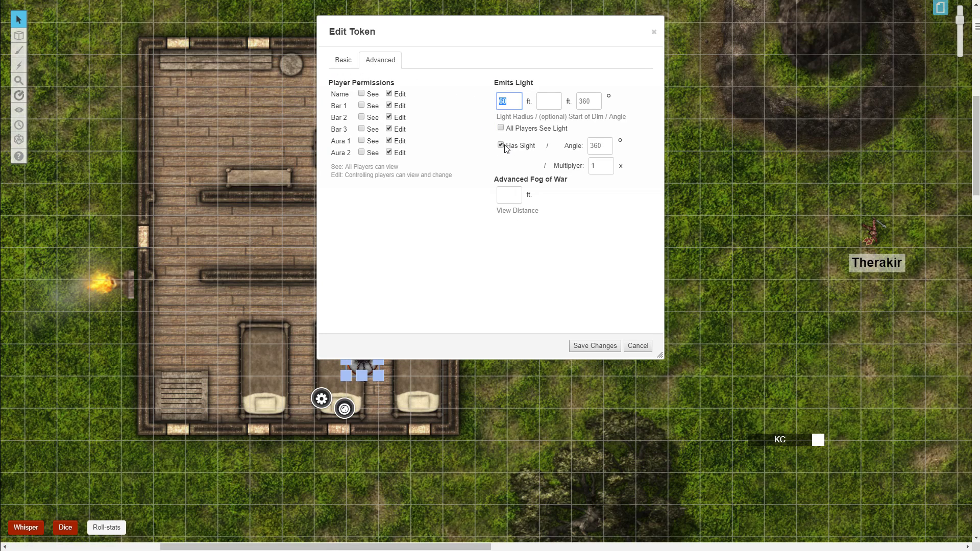
left_click(587, 350)
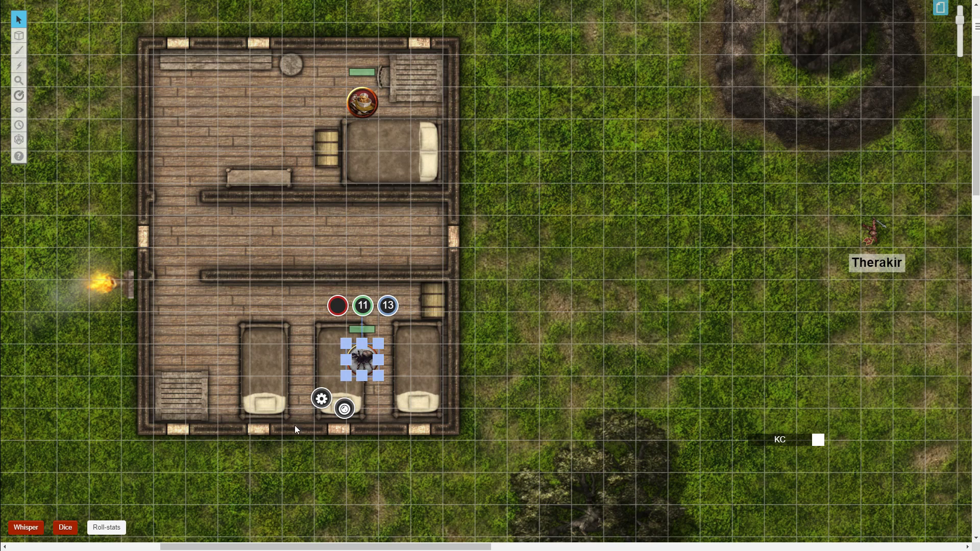
left_click(114, 172)
Step: On the Dynamic Lighting layer, set up the Polygon/Line tool with a cyan #00ffff stroke and Thin line width
mouse_move(14, 35)
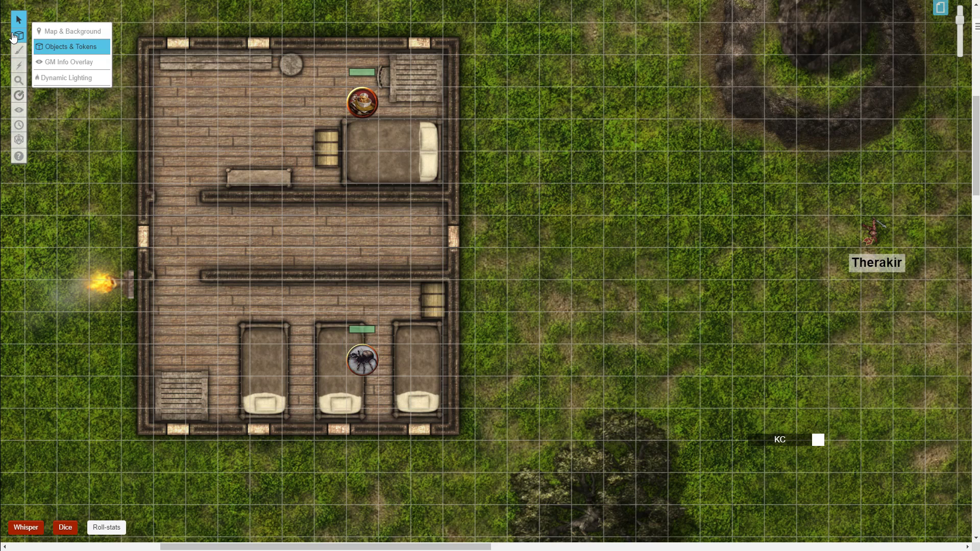
left_click(54, 78)
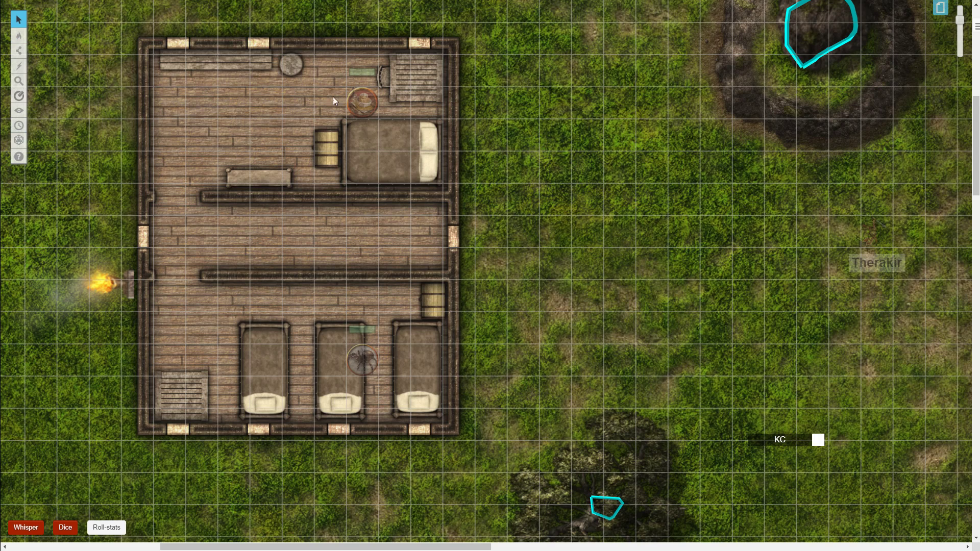
mouse_move(23, 53)
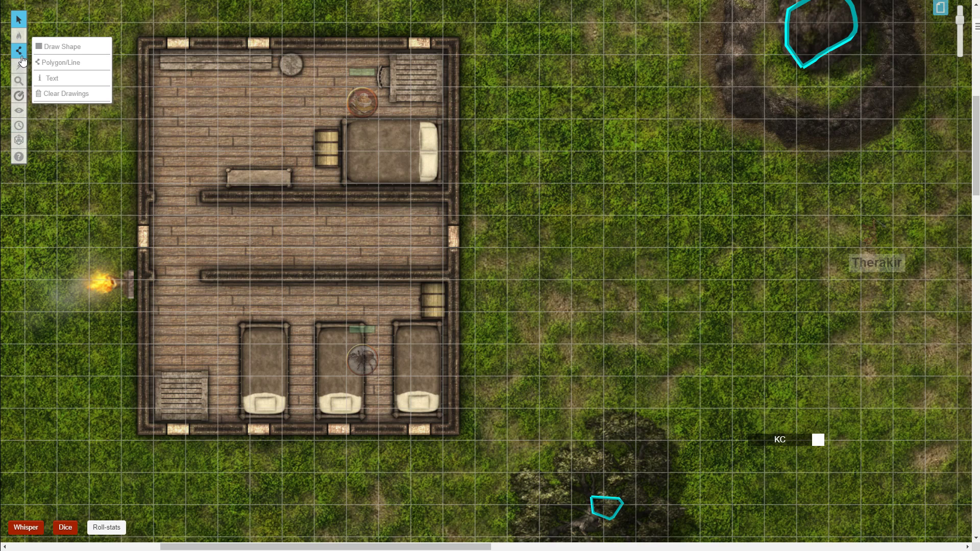
left_click(60, 62)
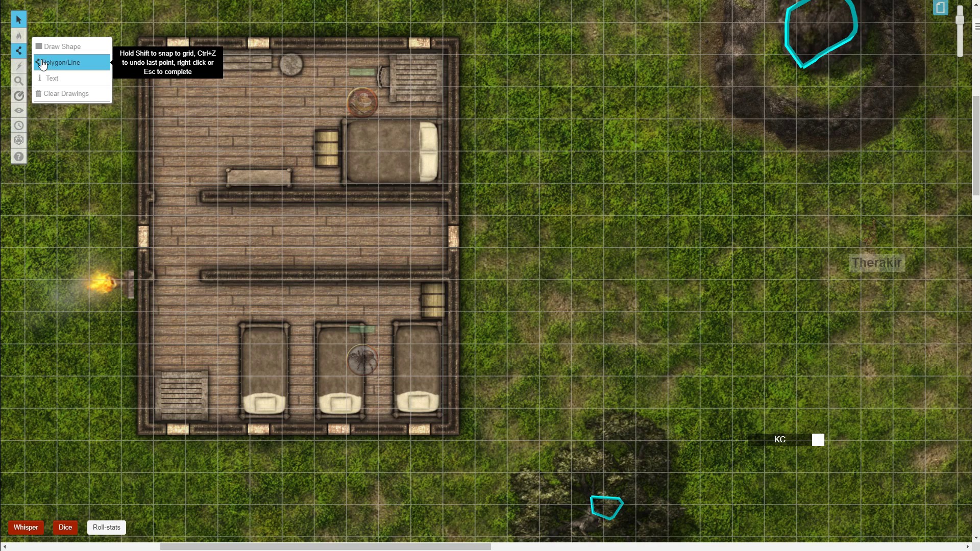
left_click(84, 65)
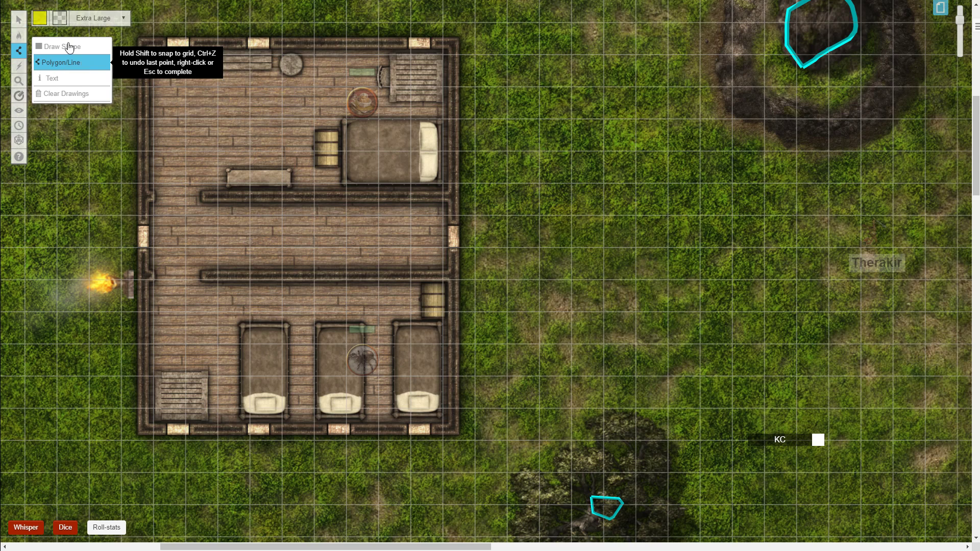
left_click(40, 20)
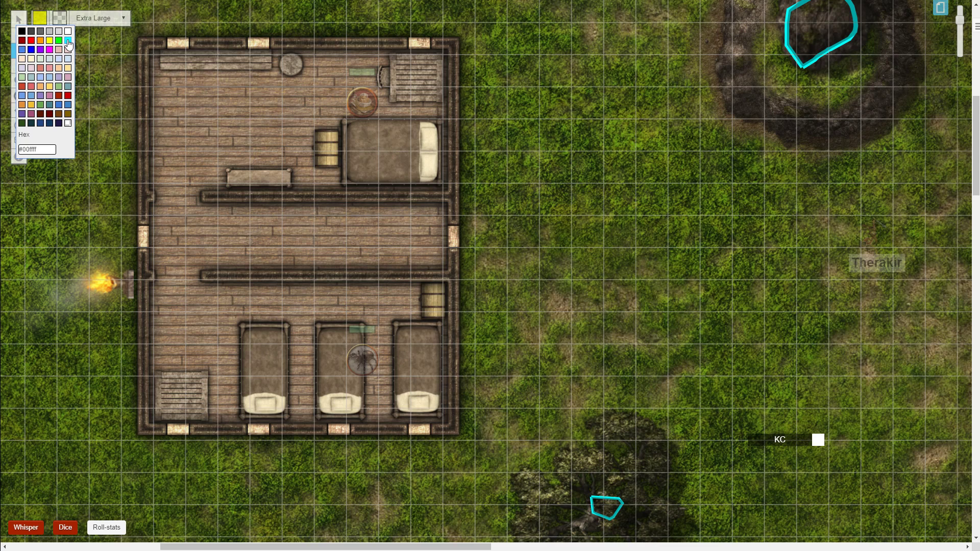
left_click(68, 41)
left_click(100, 18)
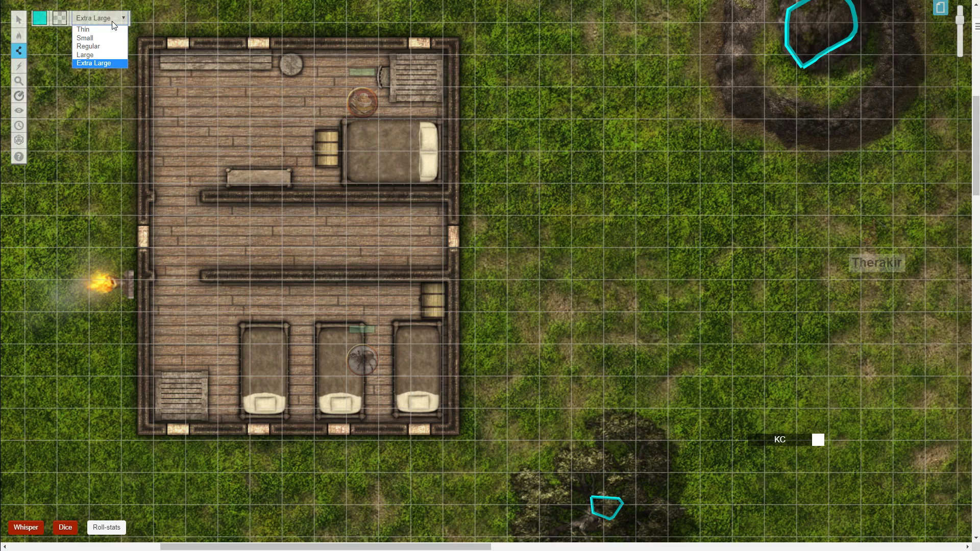
left_click(92, 28)
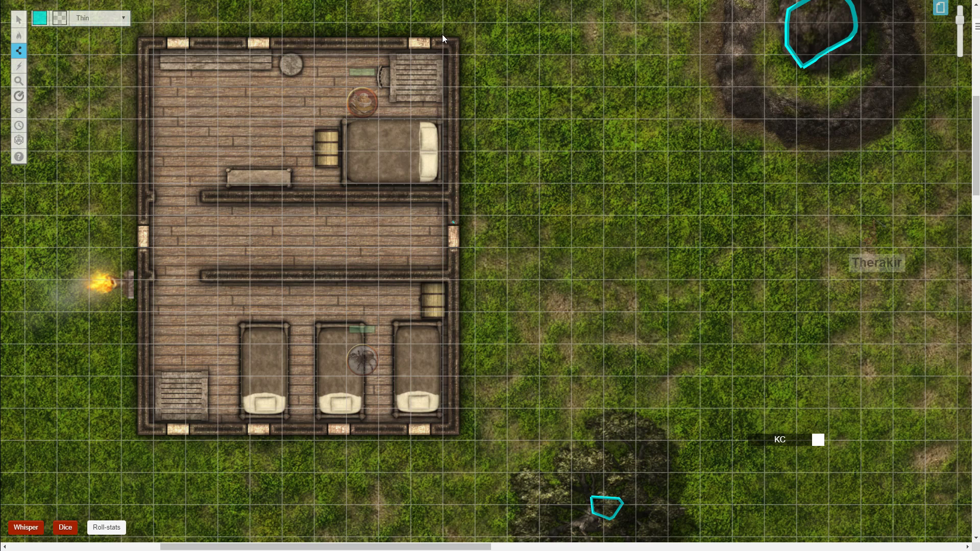
Step: Trace the western building's outer walls with barrier lines, leaving the east and west doorways open, and trace both interior walls
left_click(453, 43)
left_click(143, 43)
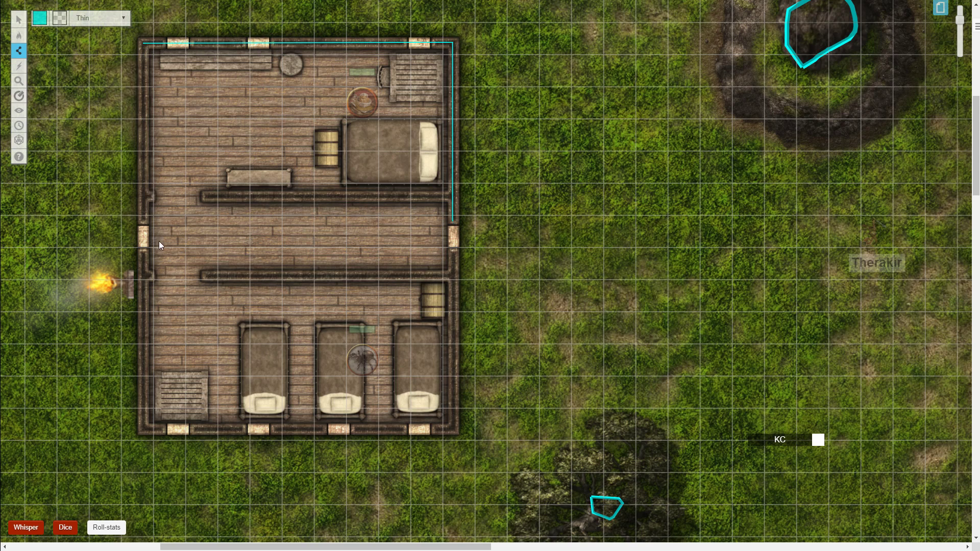
left_click(142, 219)
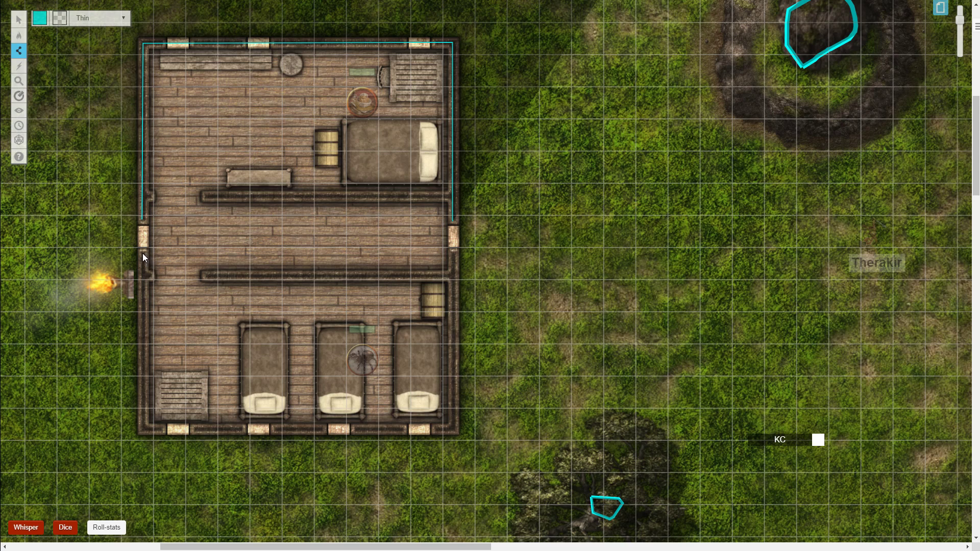
left_click(142, 430)
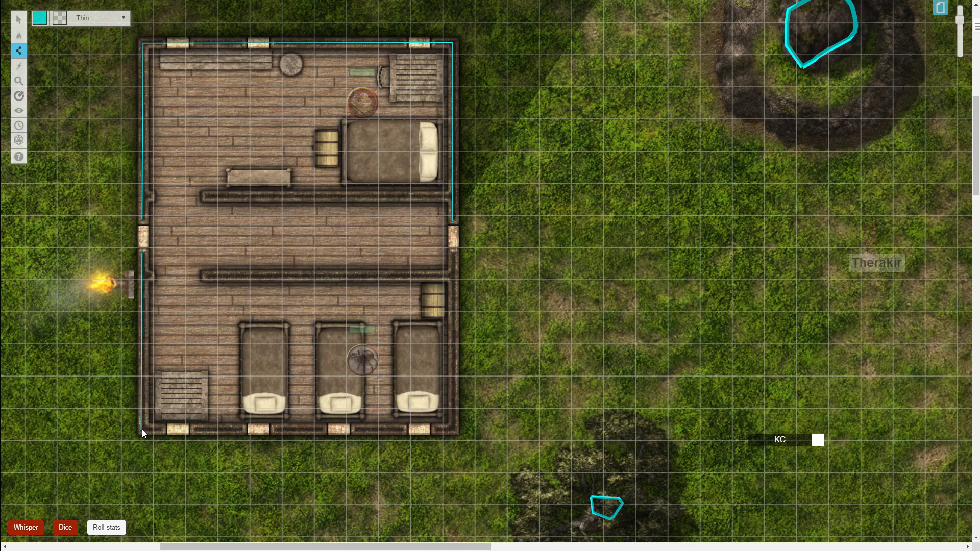
left_click(452, 427)
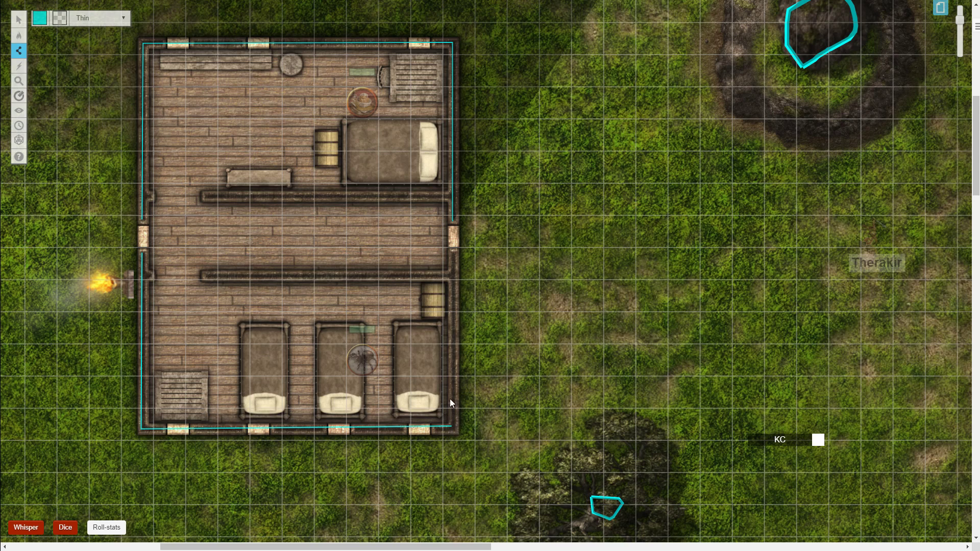
left_click(452, 252)
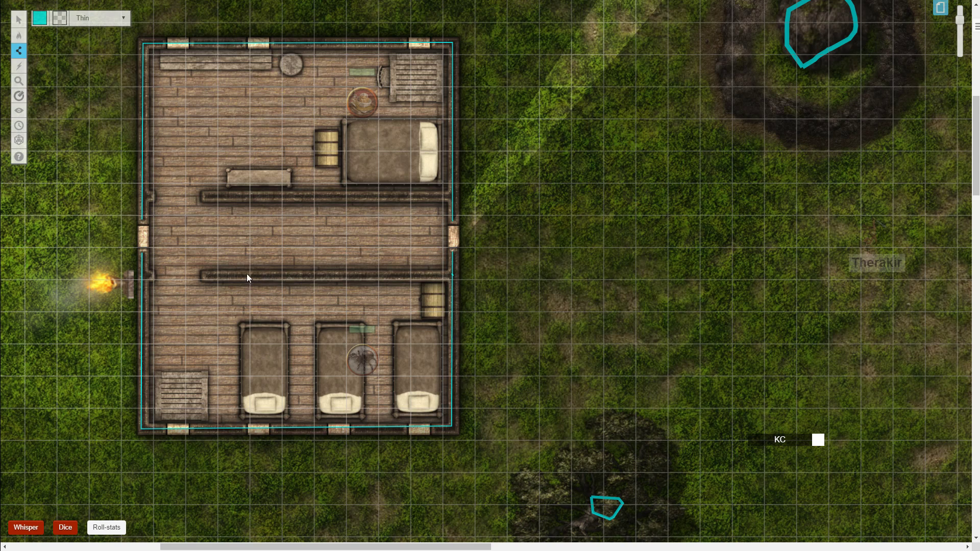
left_click(204, 275)
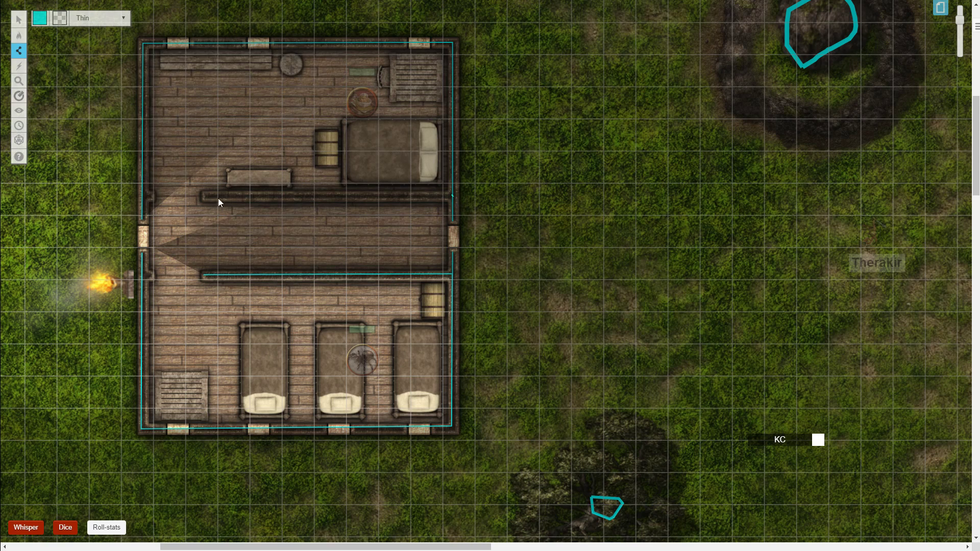
double_click(204, 195)
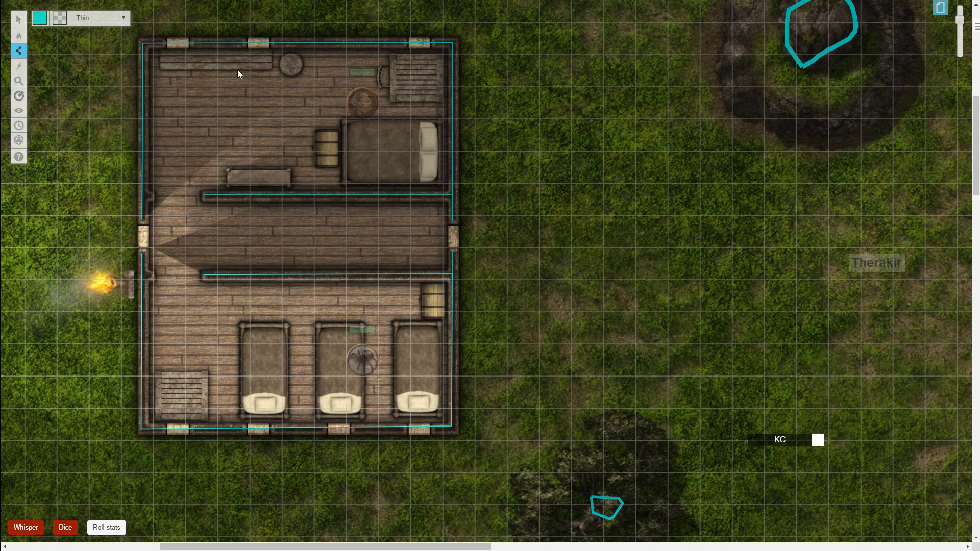
Step: Draw yellow, Extra Large barrier lines across the building's west and east doorways as doors
mouse_move(20, 35)
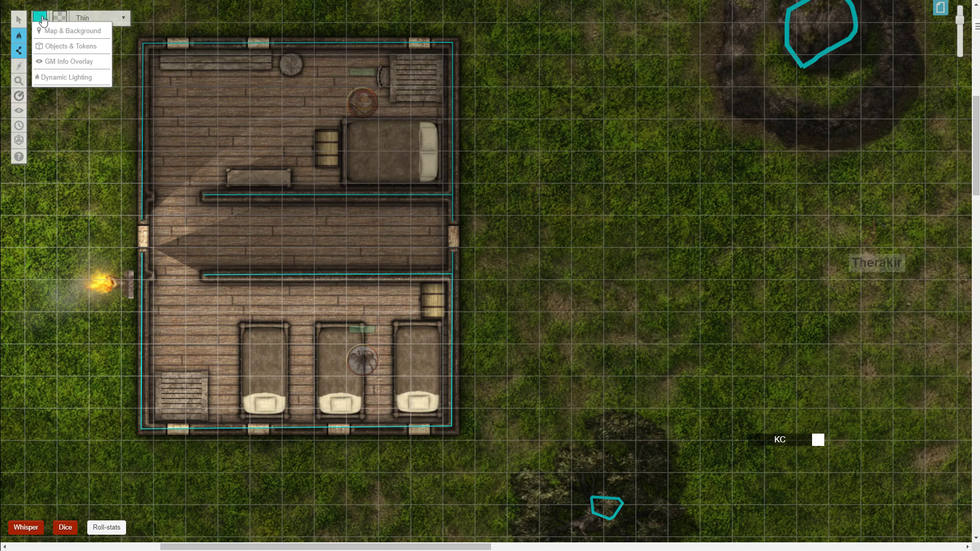
left_click(41, 19)
left_click(52, 47)
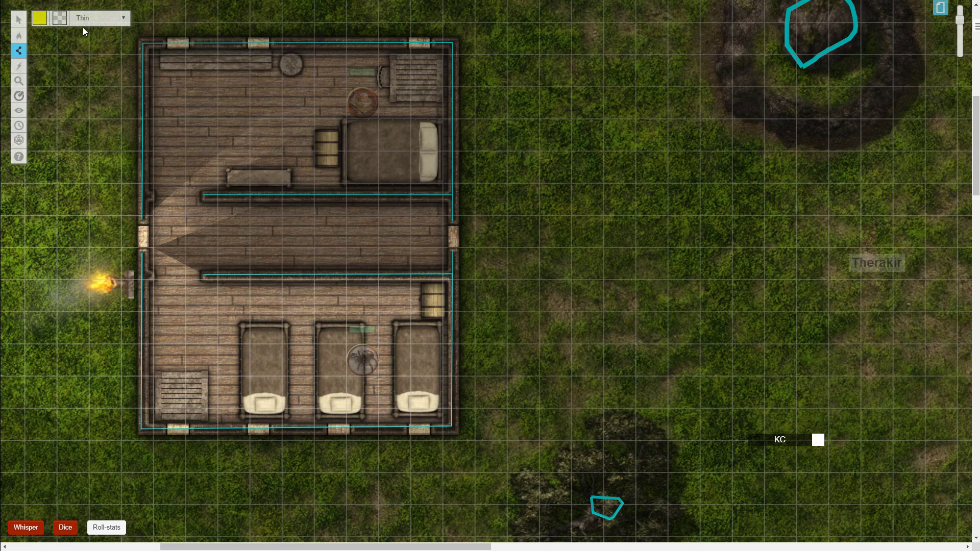
left_click(97, 21)
left_click(88, 62)
left_click(142, 207)
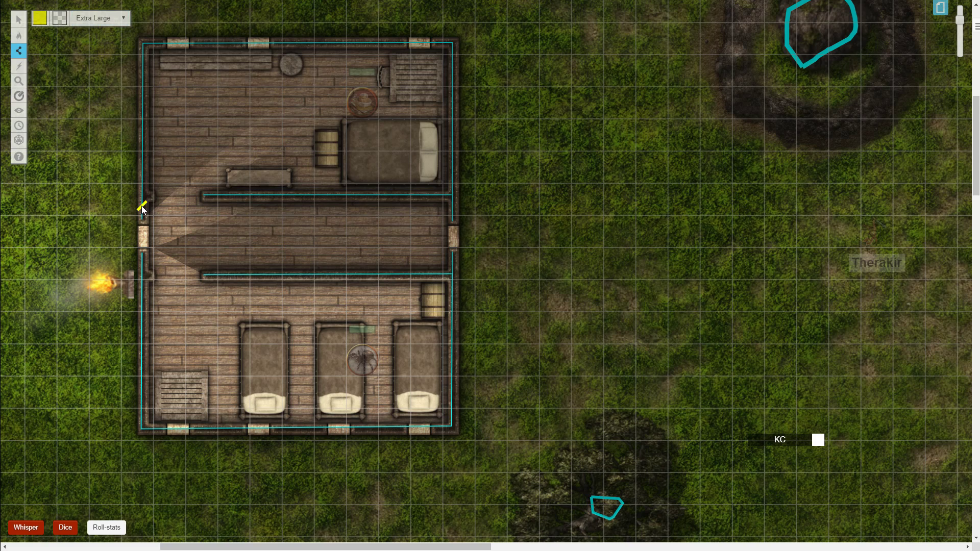
left_click(142, 261)
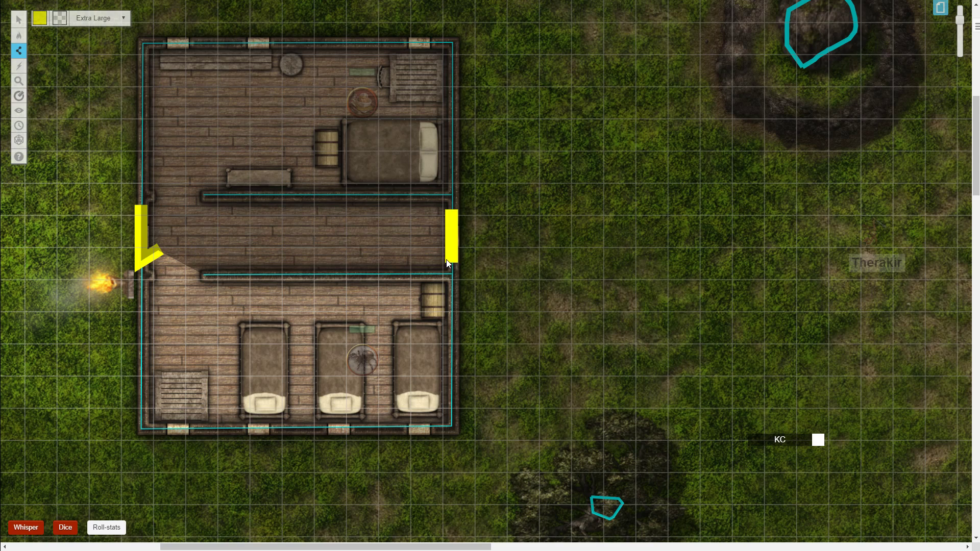
right_click(442, 256)
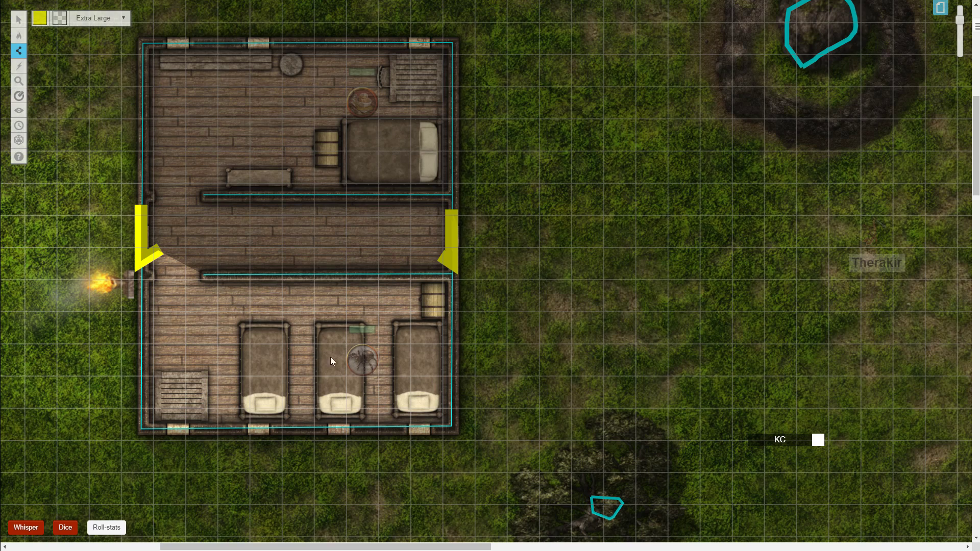
Step: Return to the Objects & Tokens layer, preview Therakir's sight, and move the token just outside the building's east door
mouse_move(31, 35)
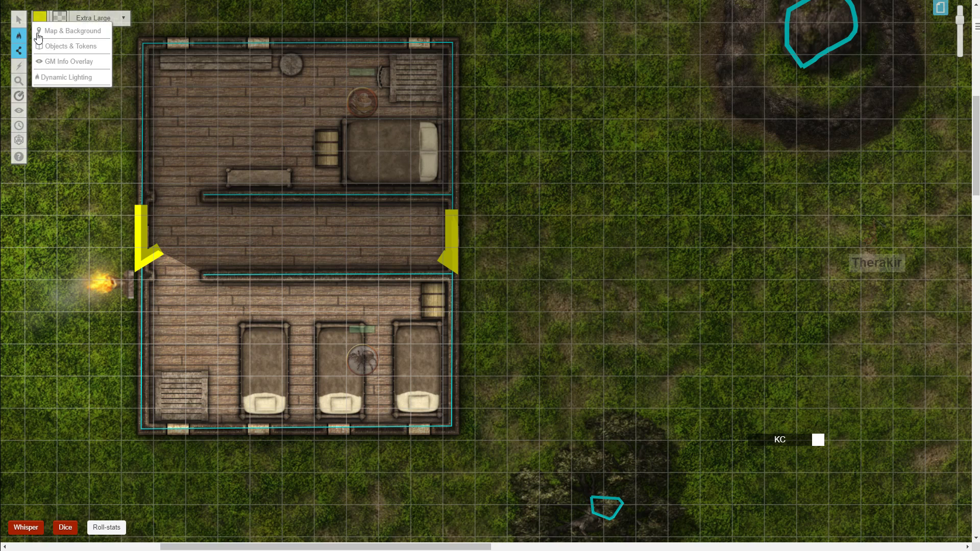
left_click(56, 44)
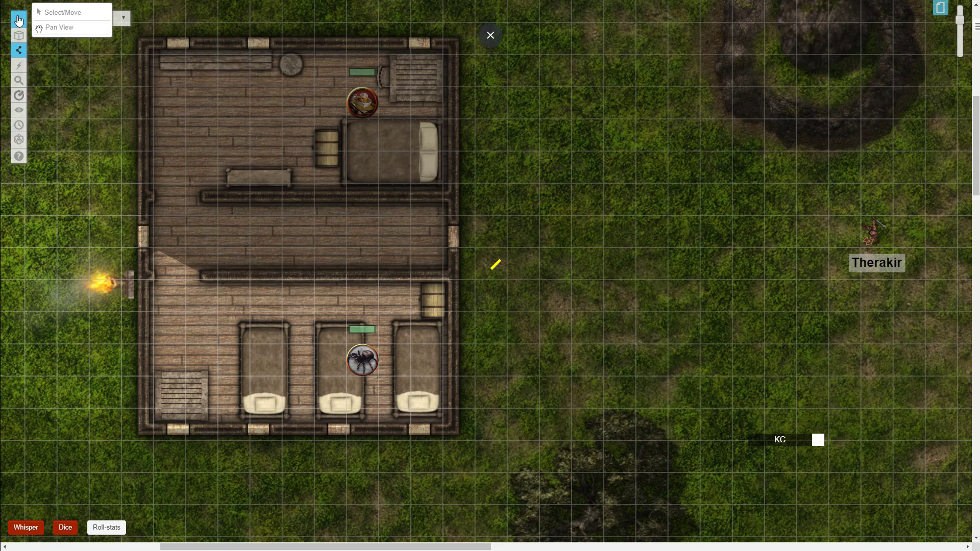
left_click(19, 19)
left_click(875, 234)
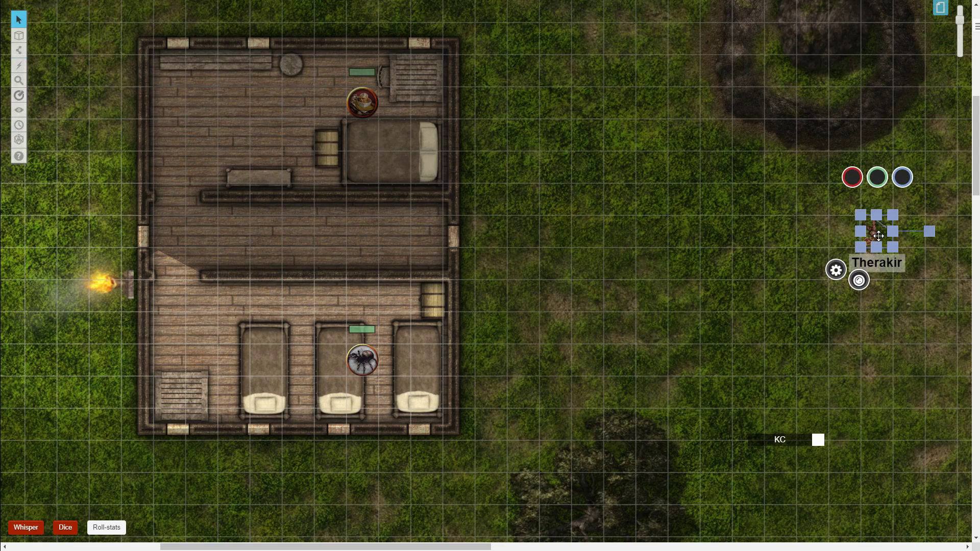
key("ctrl+l")
left_click_drag(878, 237, 518, 233)
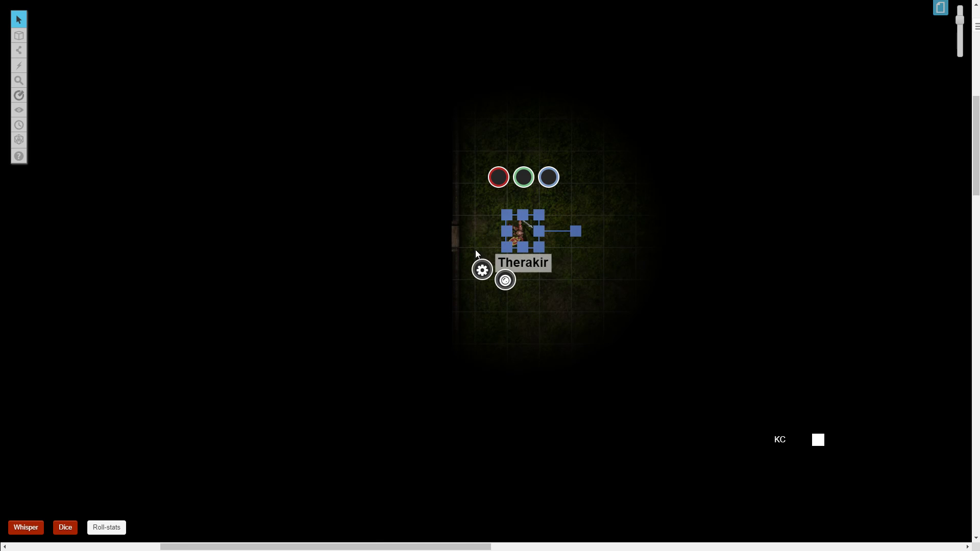
Step: On the Dynamic Lighting layer, open the east doorway by moving its yellow barrier south along the wall
mouse_move(19, 37)
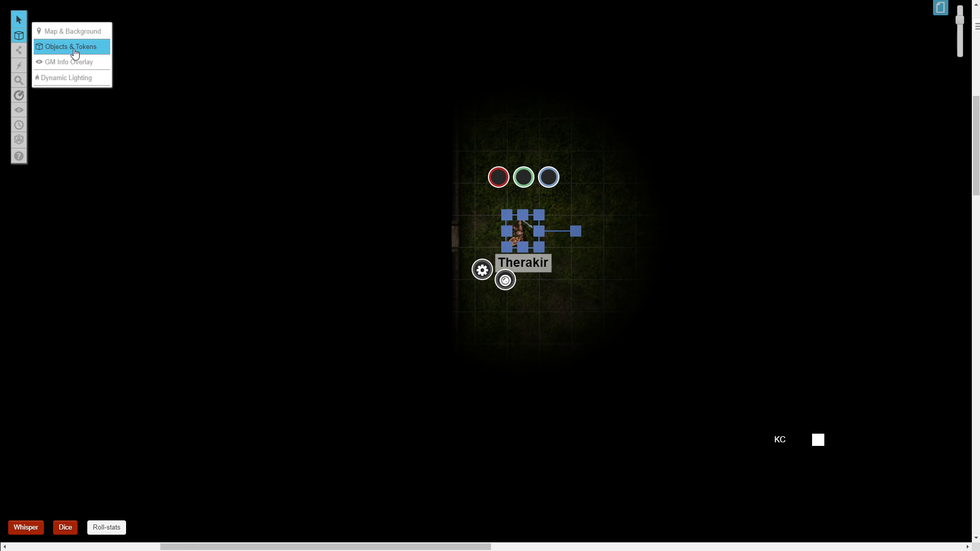
left_click(69, 77)
mouse_move(18, 57)
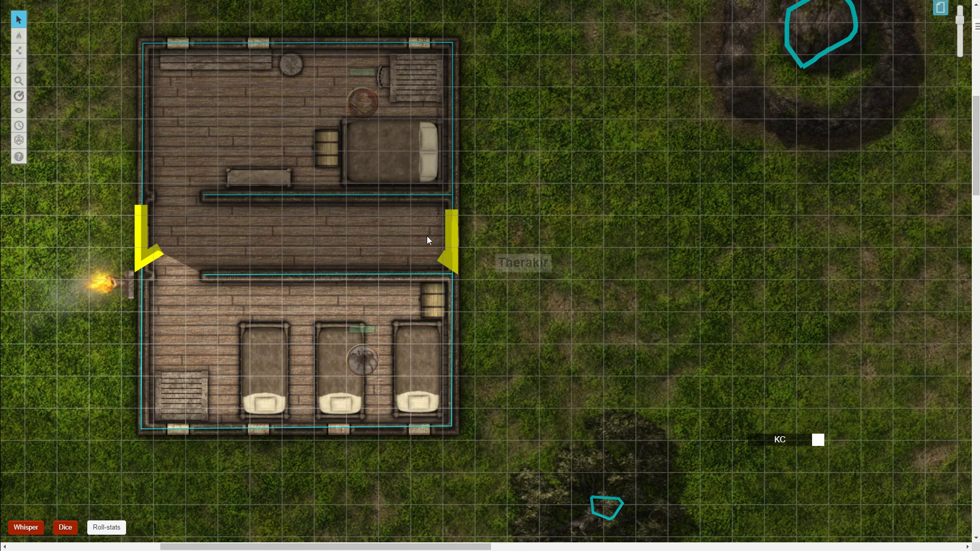
left_click_drag(457, 239, 455, 328)
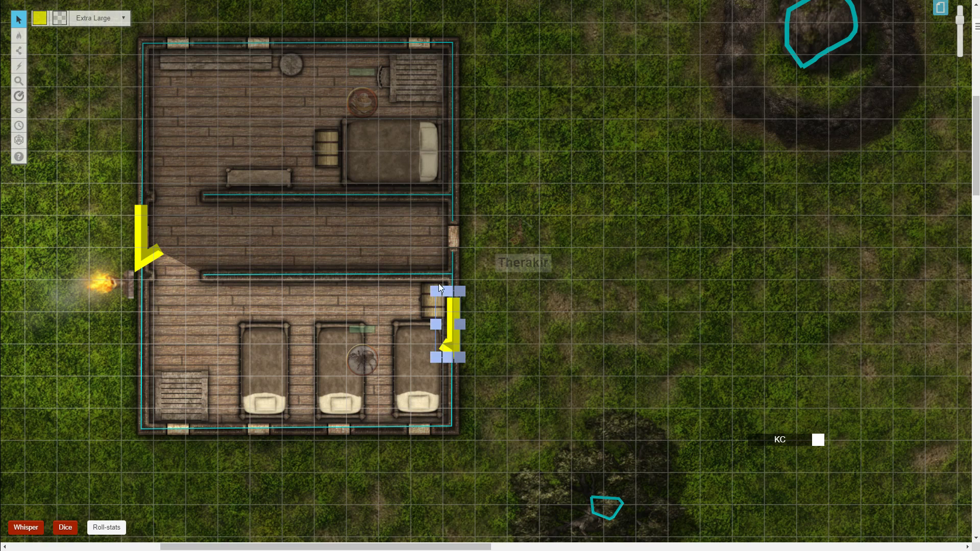
Step: Back on the Objects & Tokens layer, preview Therakir's sight and move the token through the east doorway to the hallway's west end
mouse_move(19, 34)
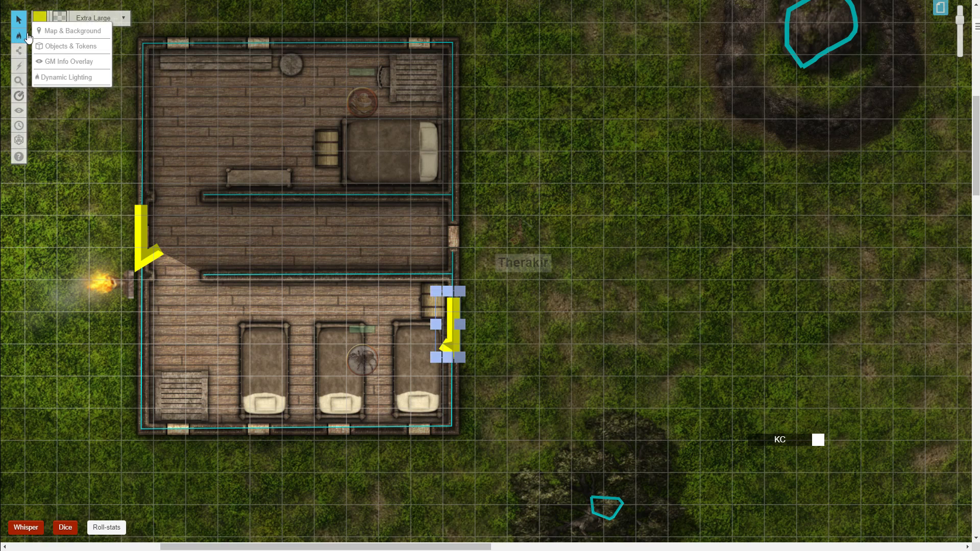
left_click(56, 46)
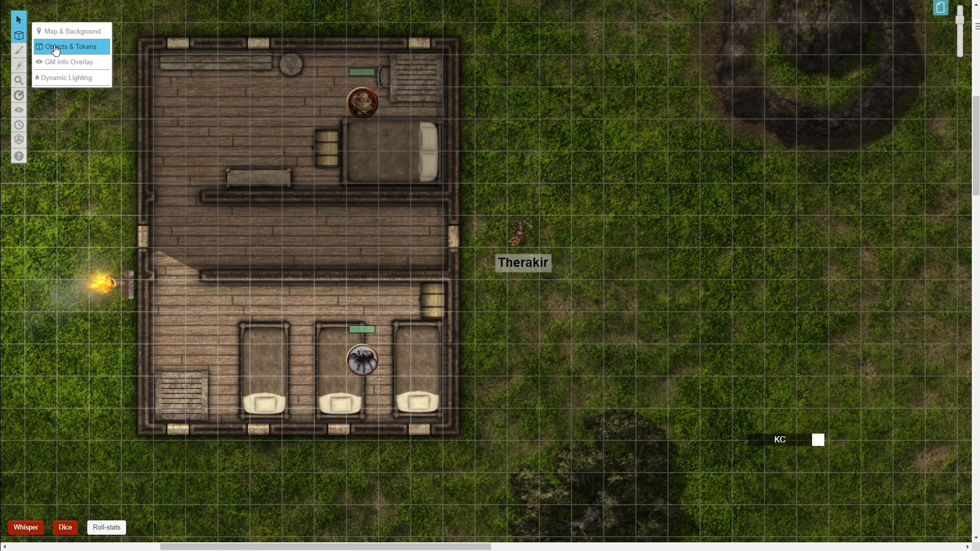
left_click(517, 241)
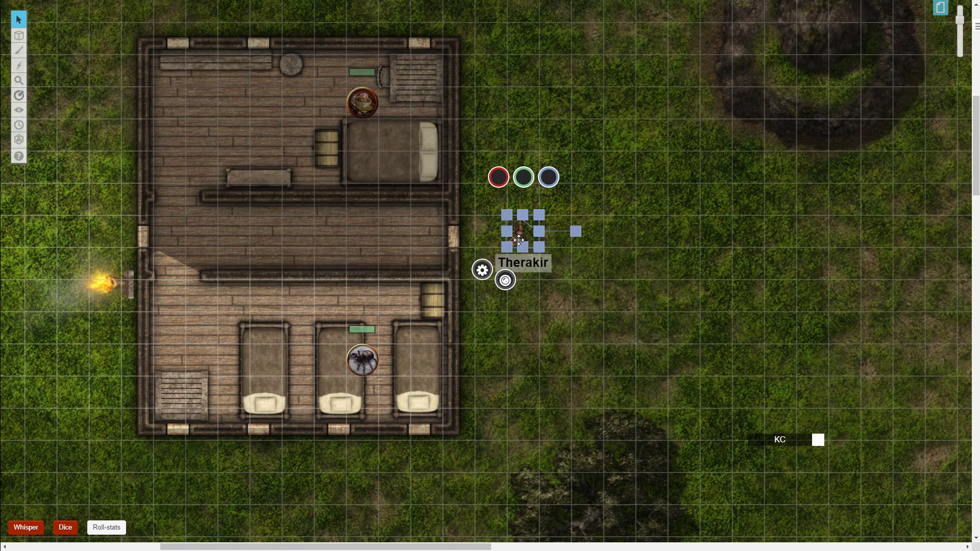
key("ctrl+l")
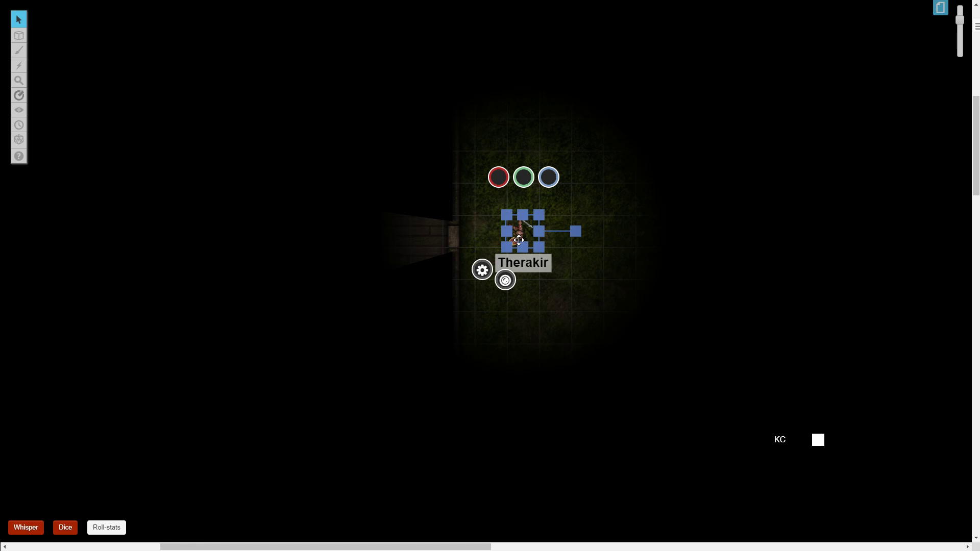
left_click_drag(519, 240, 155, 235)
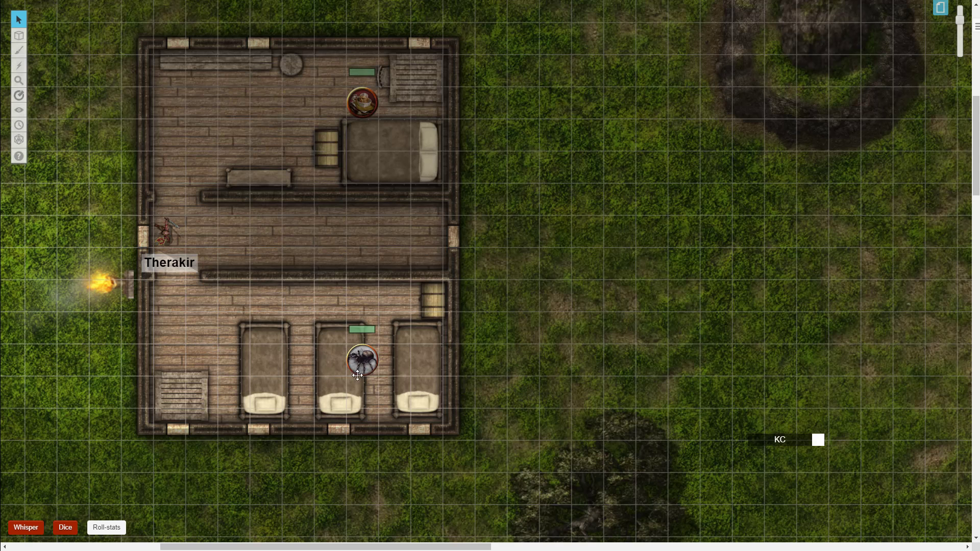
Step: Preview the spider's sight, move it southwest between the western and middle beds, and preview Therakir's sight in the hallway
left_click(375, 373)
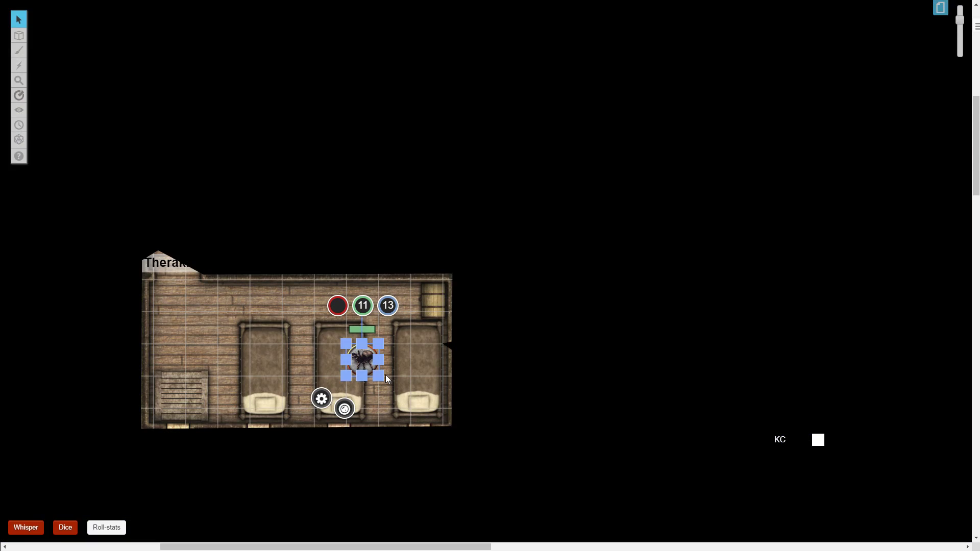
left_click_drag(368, 366, 300, 383)
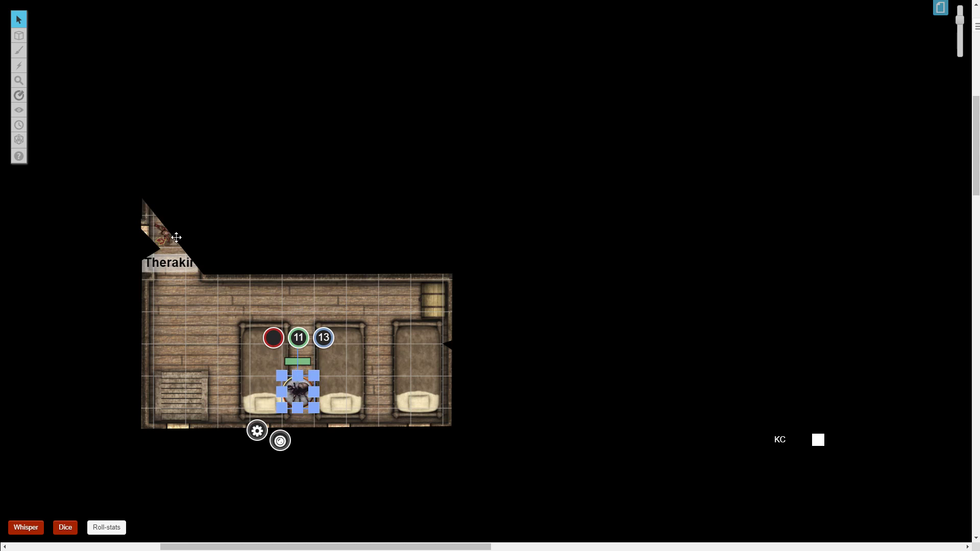
left_click(243, 261)
left_click(161, 232)
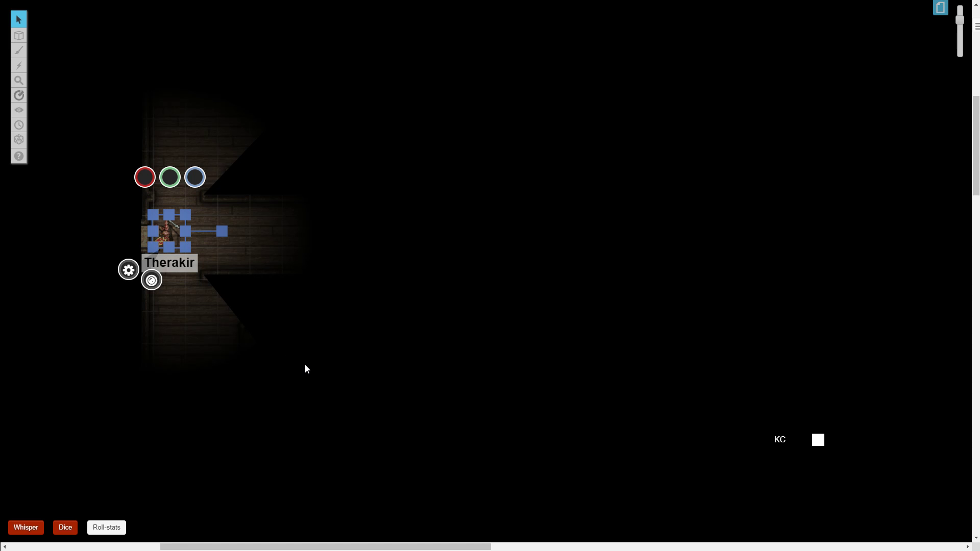
Step: Move Therakir from the hallway to the grass east of the building and set the token's emitted light angle to 150°
left_click(266, 315)
left_click_drag(163, 220, 508, 246)
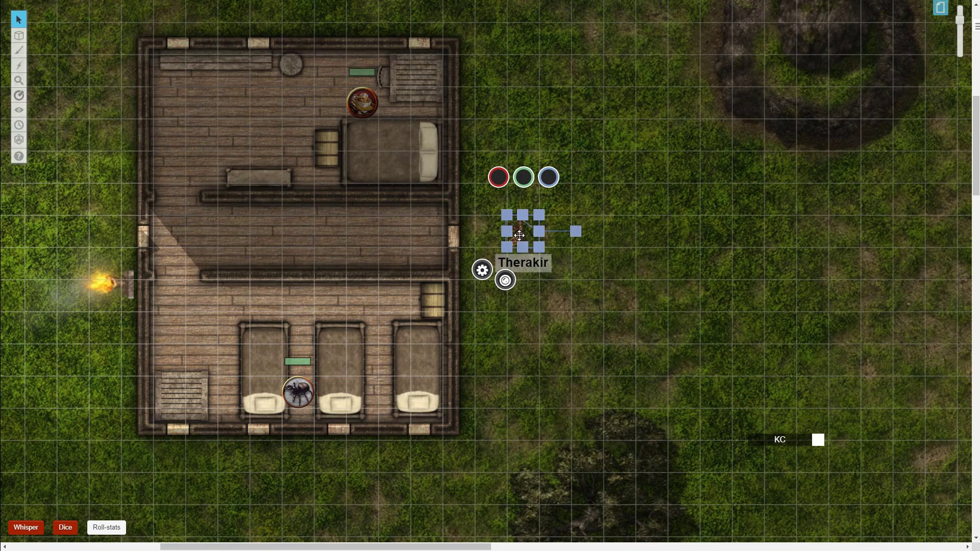
double_click(519, 235)
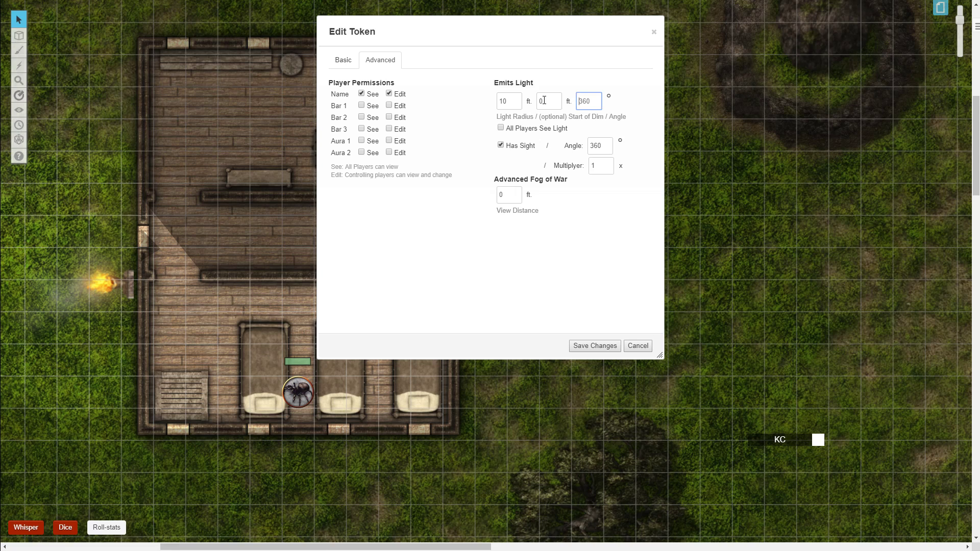
key("Delete")
key("Delete")
key("Delete")
type("150")
left_click(600, 347)
Step: Move Therakir one square east and preview its limited light cone while rotating the token to face south and back to east
left_click_drag(524, 238, 562, 228)
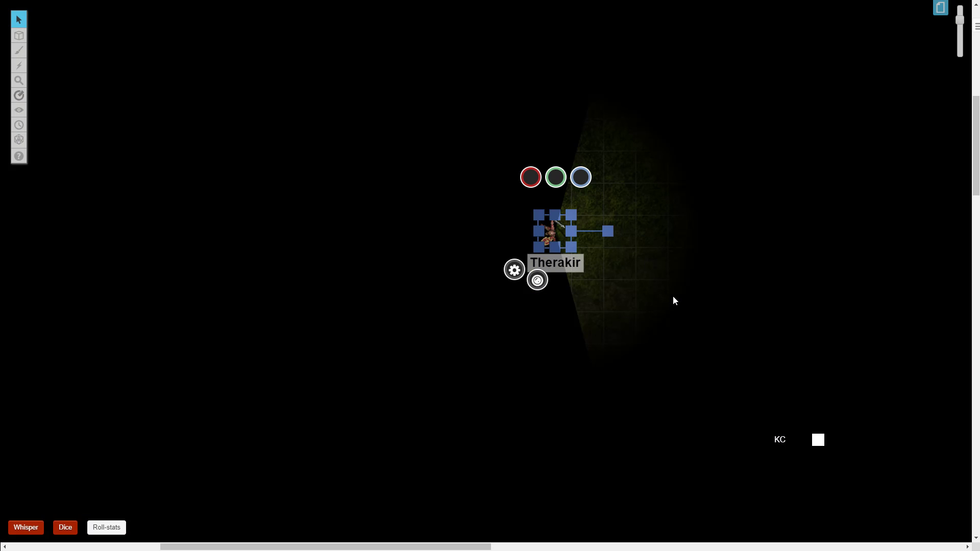
left_click_drag(608, 231, 554, 284)
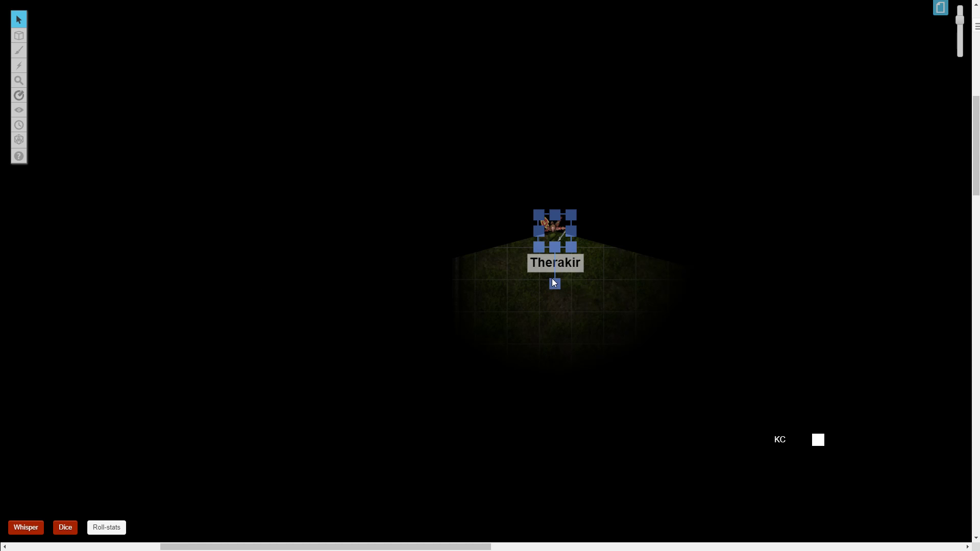
left_click_drag(555, 283, 607, 231)
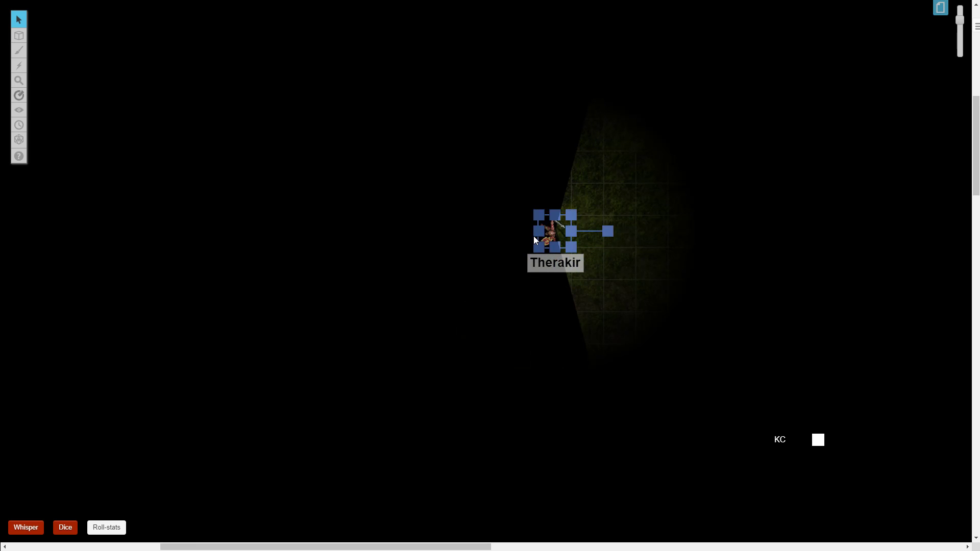
Step: Set Therakir's emitted light angle back to 360° and save the token's changes
double_click(547, 232)
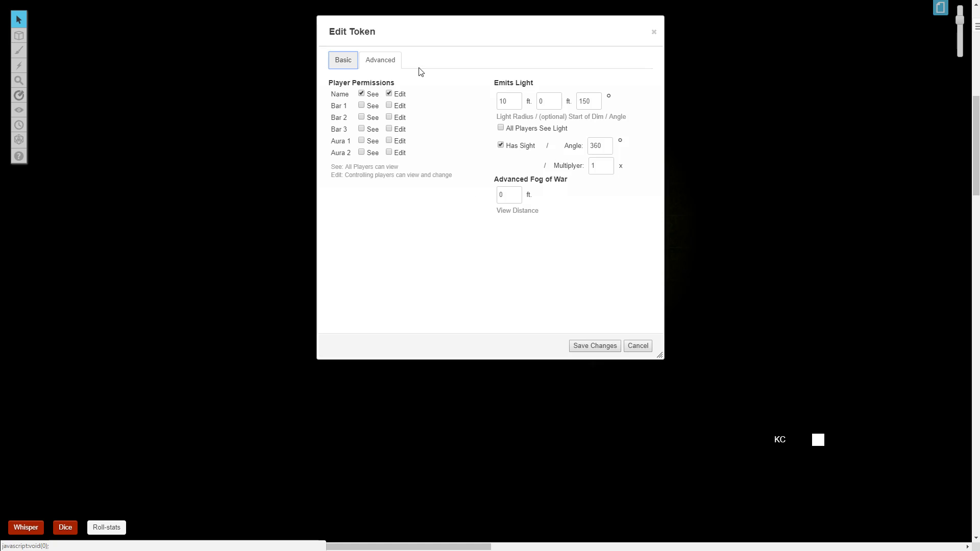
double_click(592, 101)
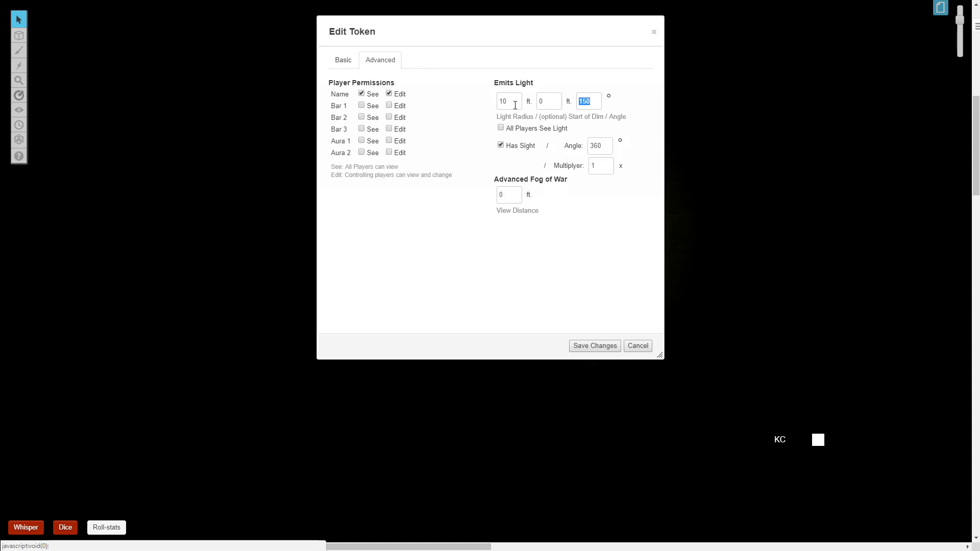
type("360")
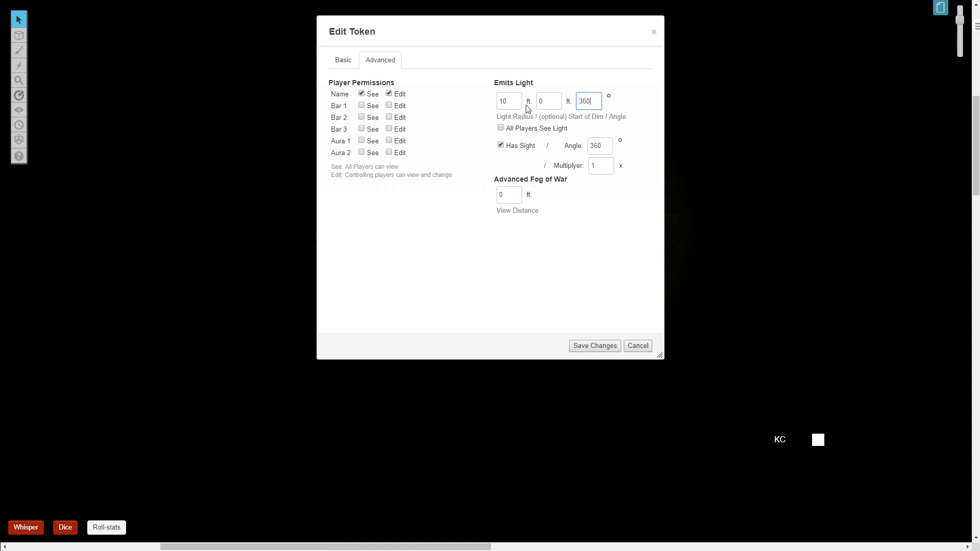
left_click(594, 346)
left_click(596, 345)
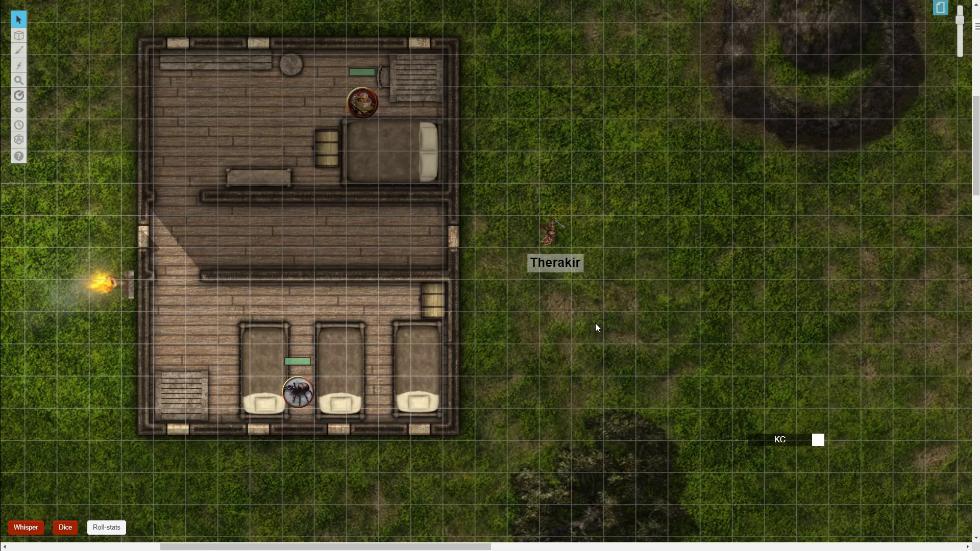